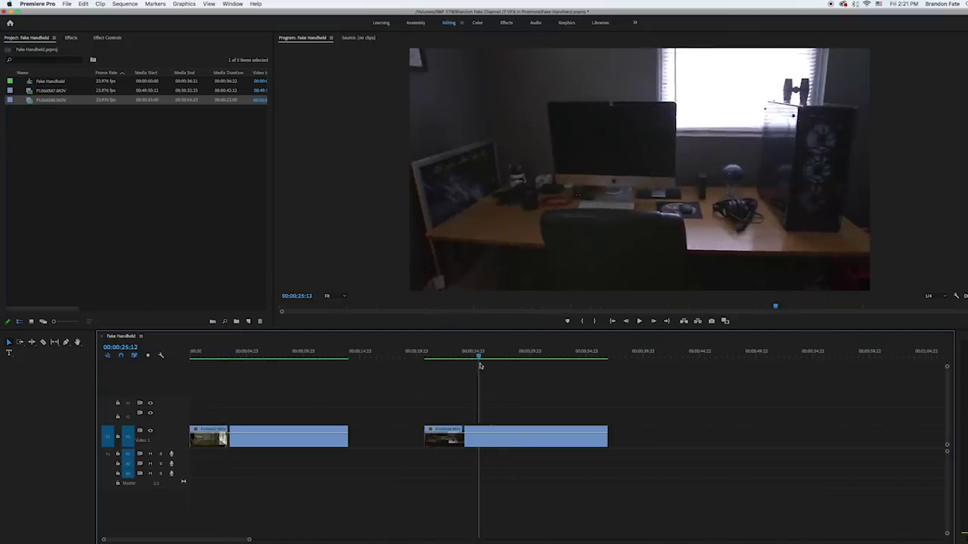
Step: Stack the second clip above the first at the sequence start and trim its end to match the first clip's length
left_click_drag(483, 437, 246, 415)
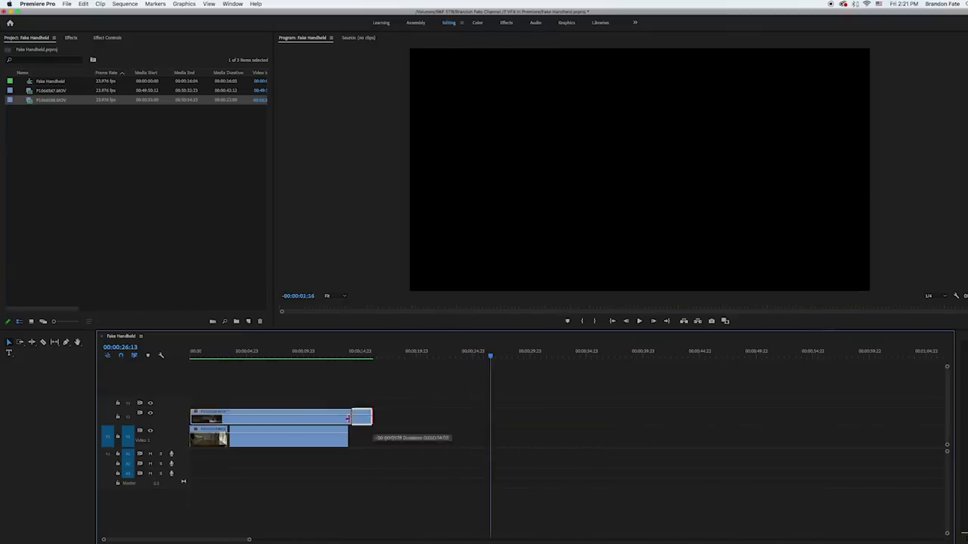
left_click_drag(376, 418, 346, 418)
left_click(249, 350)
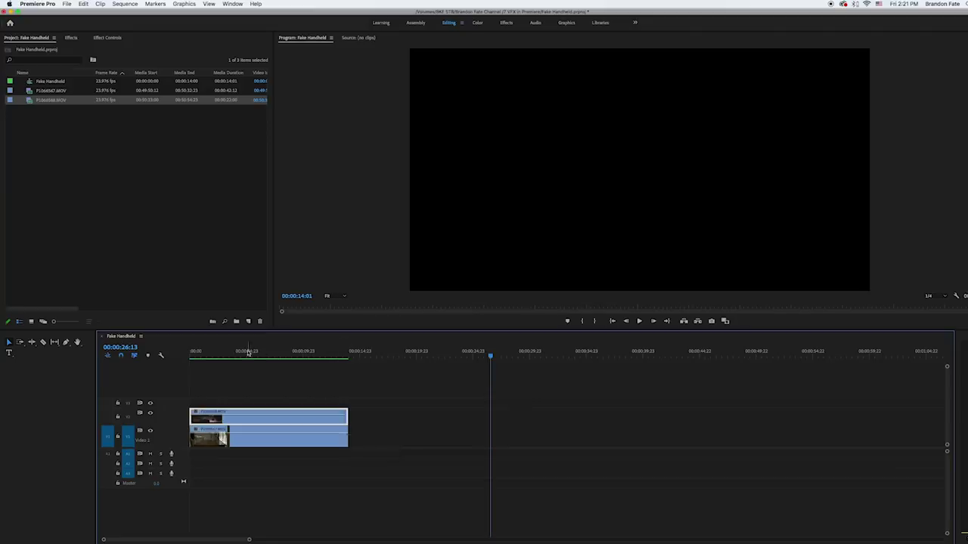
Step: Nest both stacked clips into one sequence named Handheld Effect
right_click(218, 421)
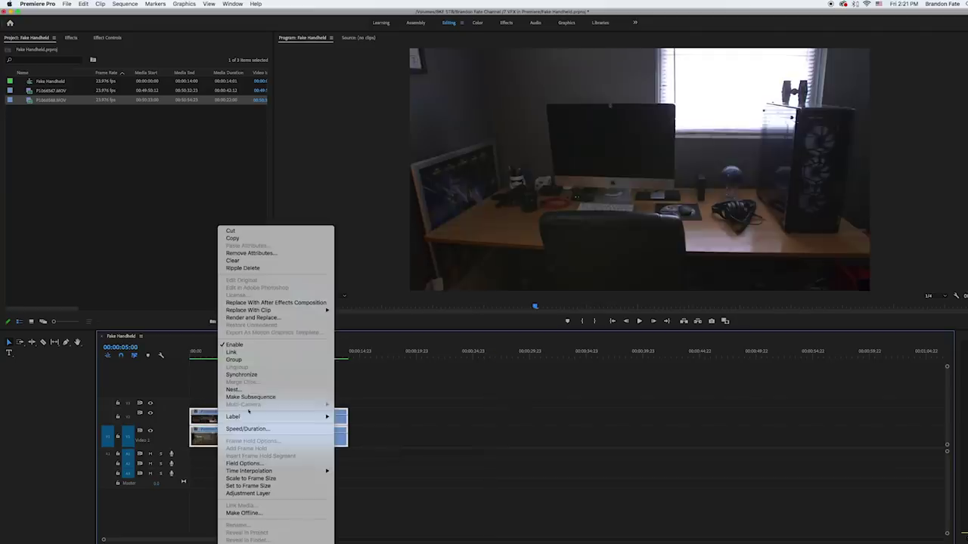
left_click(239, 389)
key("Return")
Step: Find the Warp Stabilizer effect and apply it to the nested Handheld Effect clip
left_click(70, 37)
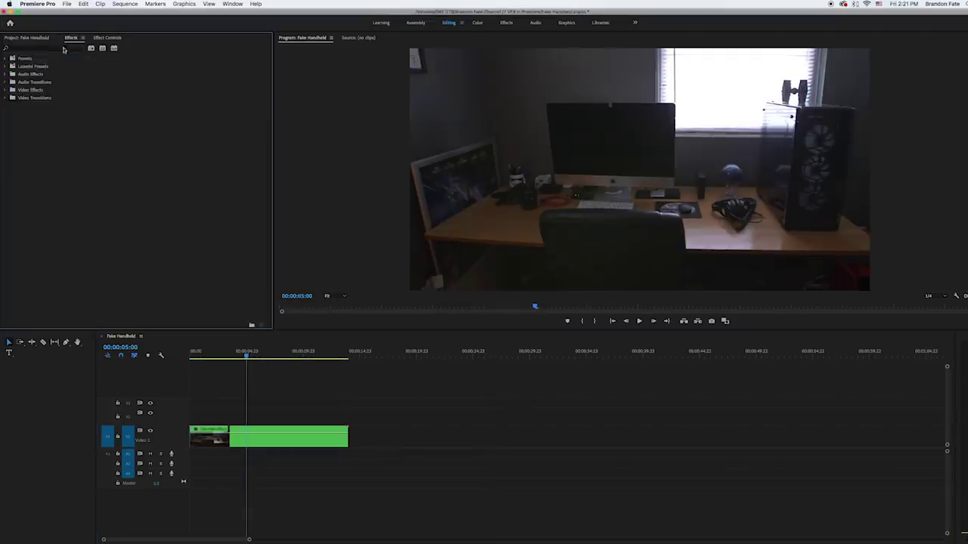
left_click(63, 49)
type("warp")
left_click_drag(123, 105, 219, 437)
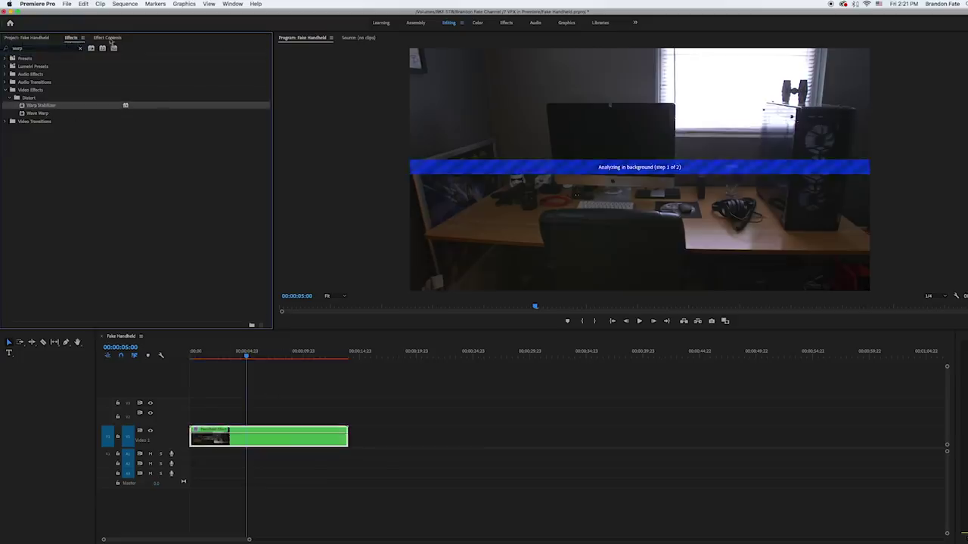
Step: Set the Warp Stabilizer result to No Motion and its method to Position, Scale, Rotation
left_click(108, 38)
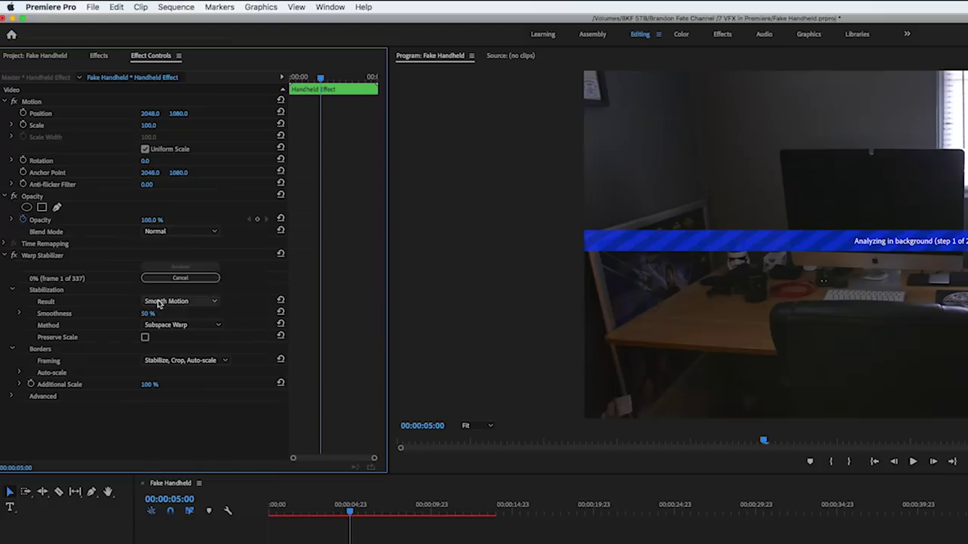
left_click(159, 304)
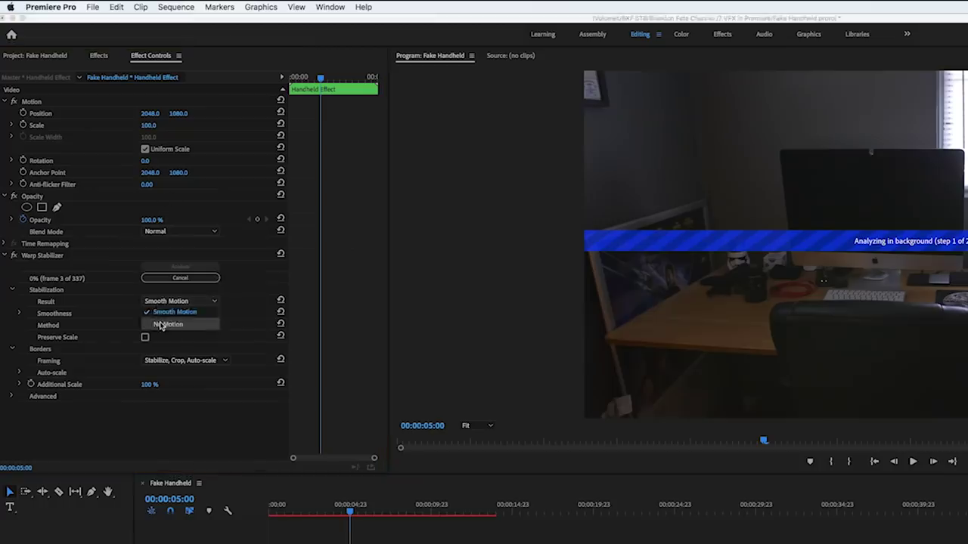
left_click(162, 318)
left_click(163, 326)
left_click(164, 348)
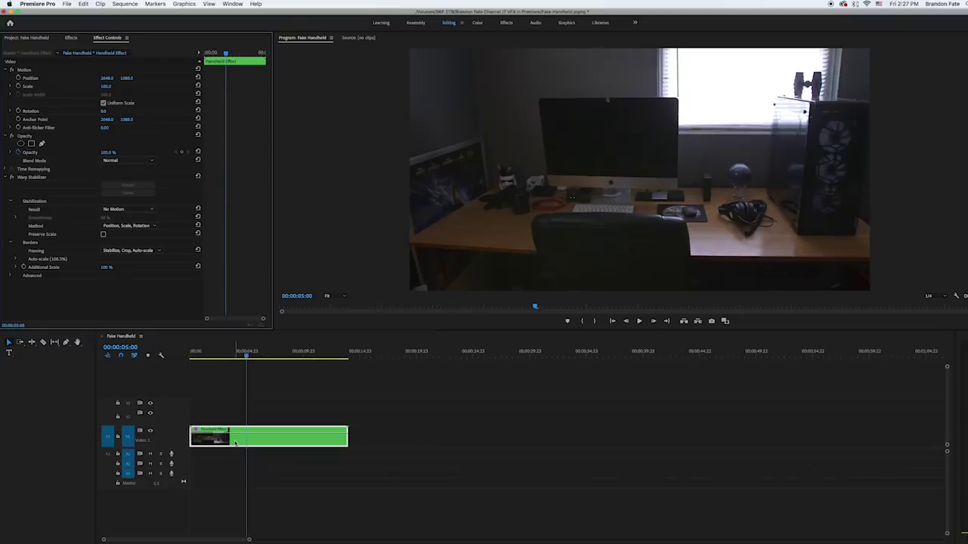
Step: Open the nested Handheld Effect sequence and select its upper clip
double_click(235, 443)
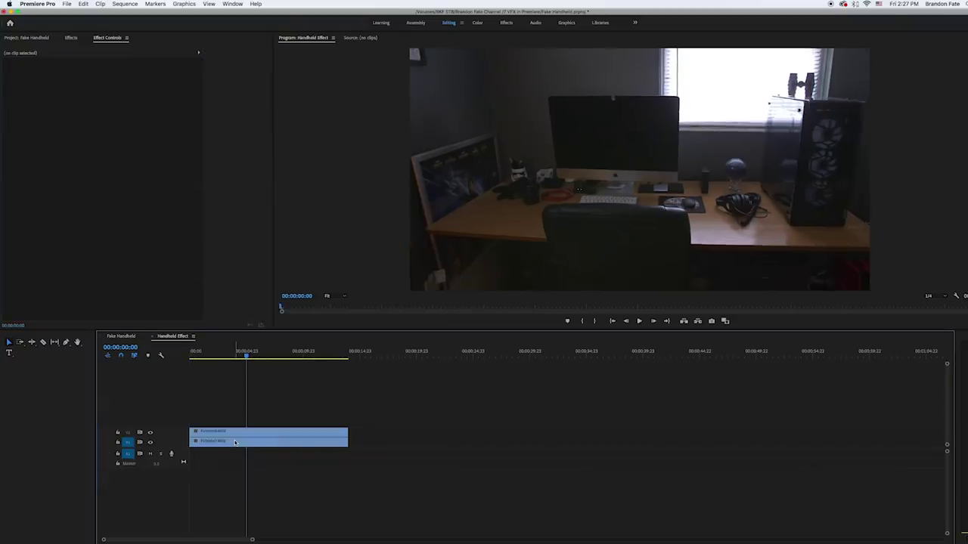
left_click(223, 433)
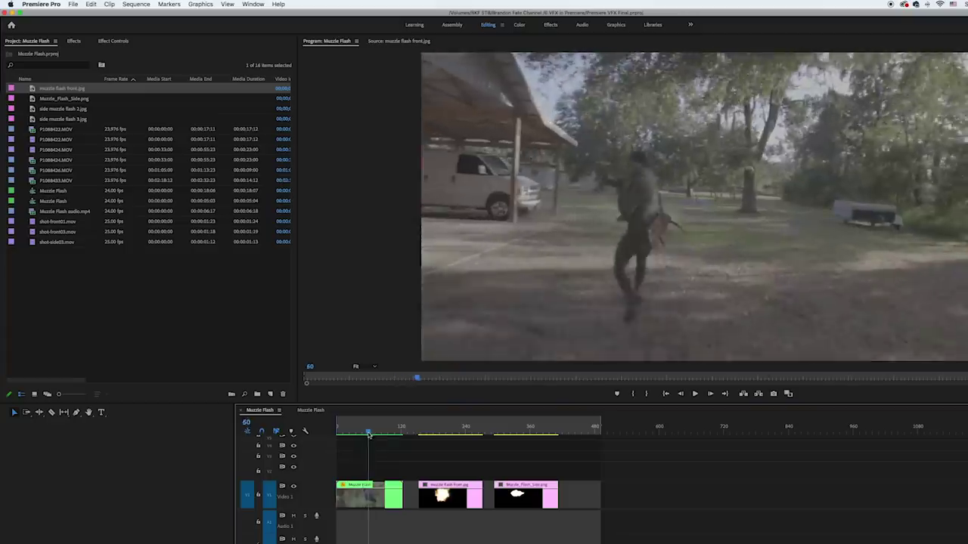
Step: Place the muzzle flash front.jpg clip on the track above the footage, starting at frame 64
left_click_drag(366, 432, 435, 434)
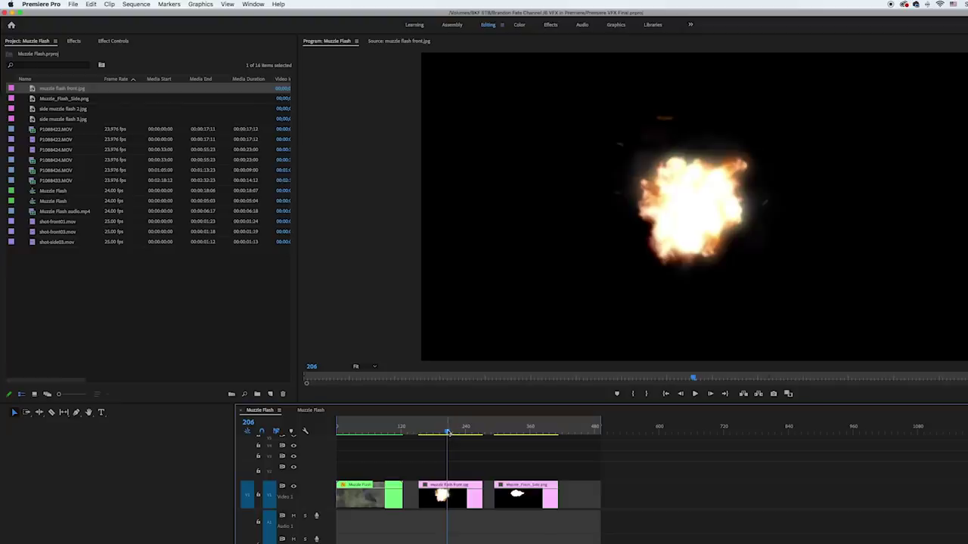
mouse_move(447, 433)
left_mouse_down()
mouse_move(531, 434)
mouse_move(517, 443)
mouse_move(448, 433)
left_mouse_up()
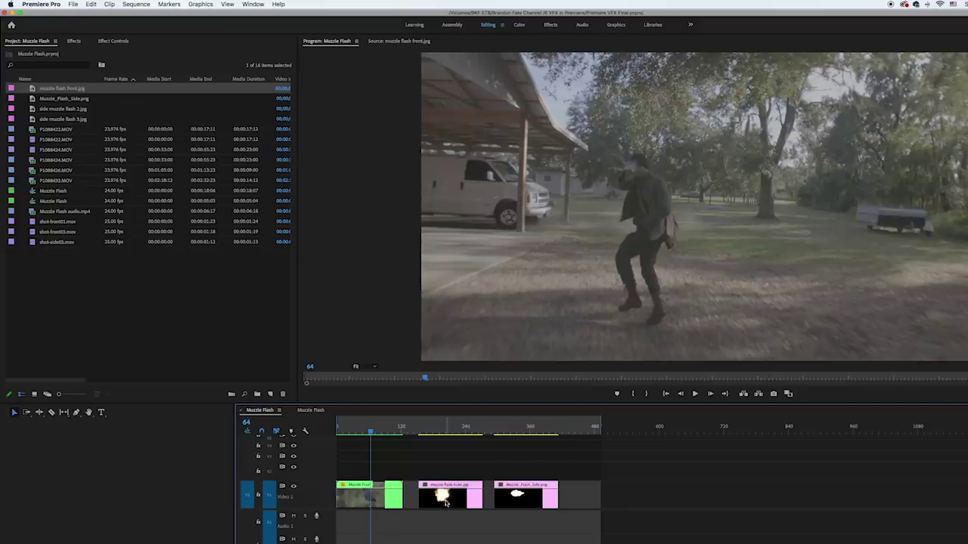
left_click_drag(446, 503, 380, 478)
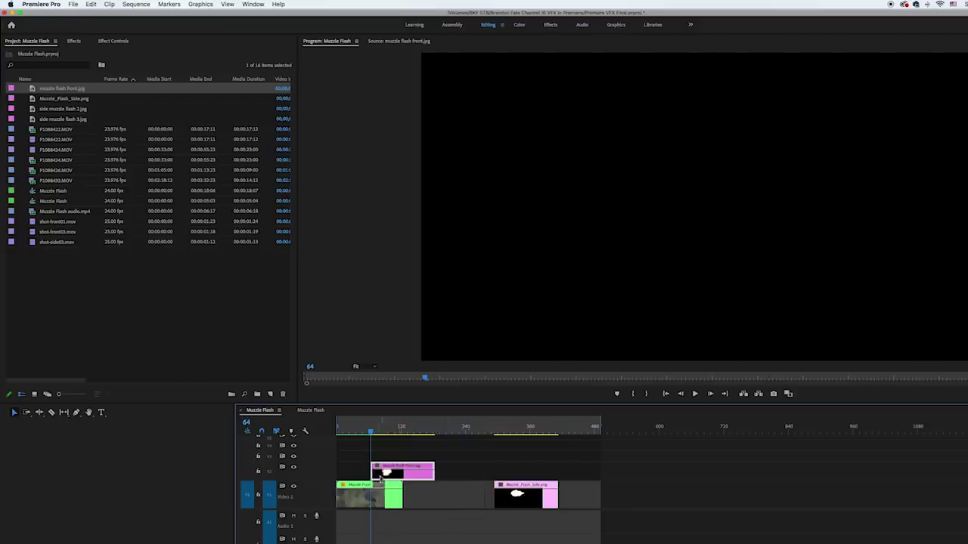
Step: Cut the muzzle flash front.jpg clip at frame 65 and delete the remainder, leaving a single frame
scroll(369, 470, "up", 10)
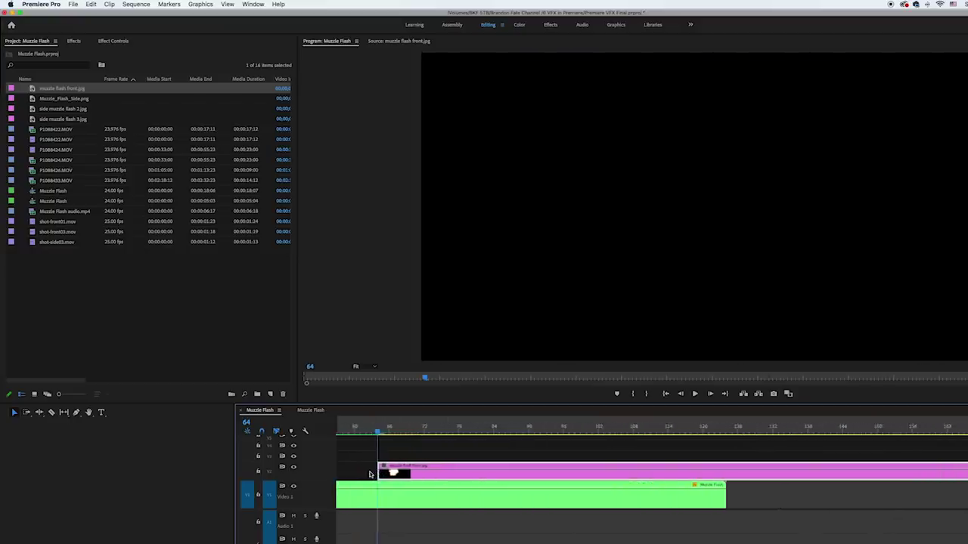
key("Right")
left_click(384, 477)
key("v")
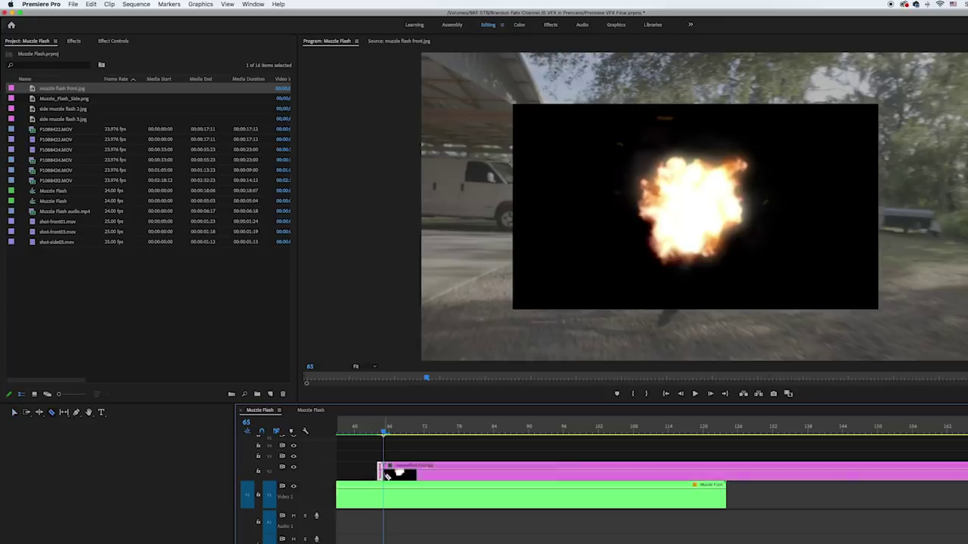
left_click(406, 474)
key("Delete")
key("Left")
Step: Set the front muzzle flash clip's blend mode to Screen
left_click(130, 50)
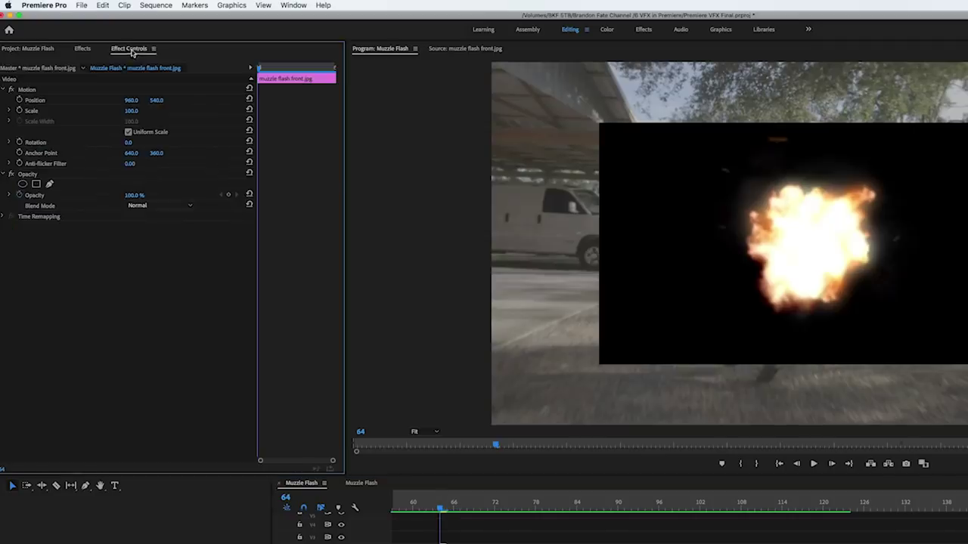
left_click(136, 206)
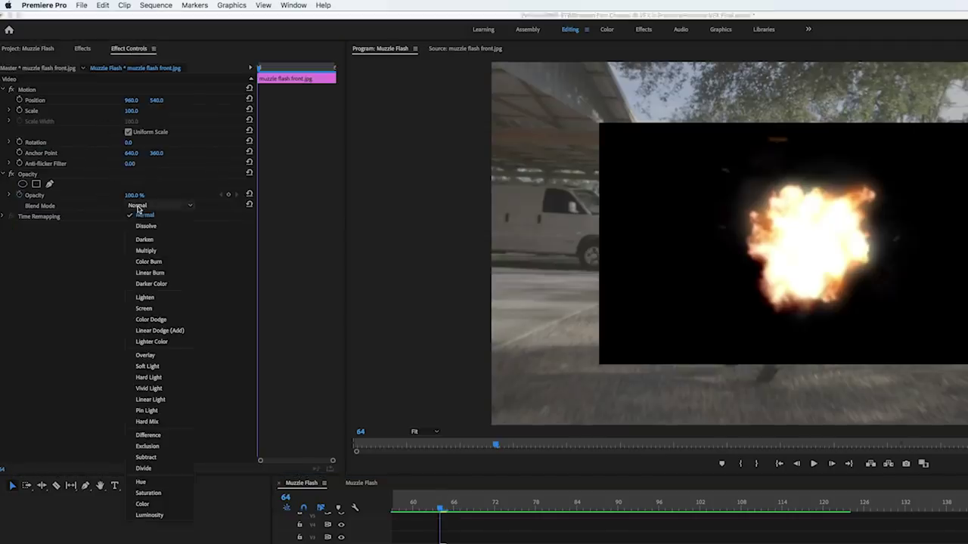
left_click(151, 309)
Step: Scale the front muzzle flash to 24 and position it over the gun's muzzle at about 735.7, 400.9
left_click_drag(134, 111, 82, 111)
left_click(27, 89)
left_click_drag(815, 244, 739, 201)
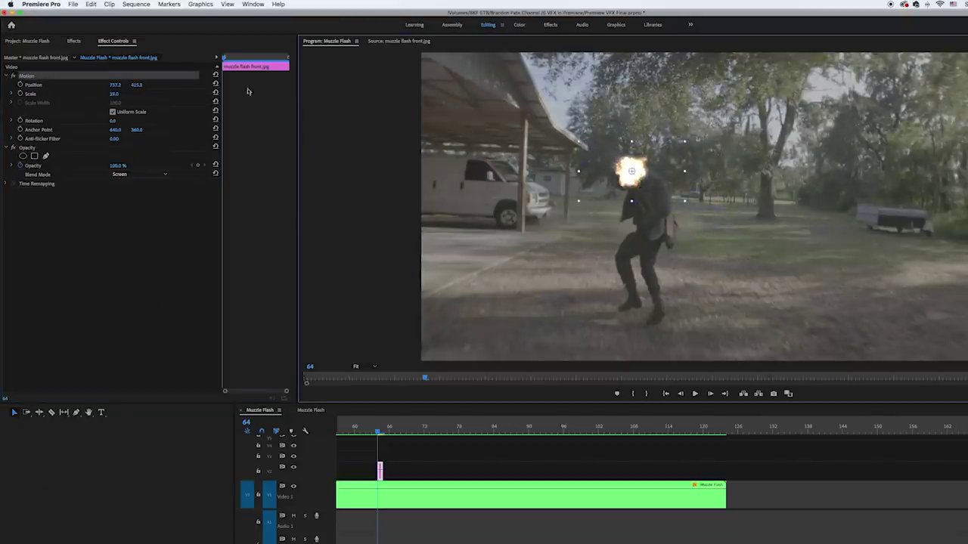
left_click_drag(133, 111, 112, 94)
left_click_drag(630, 183, 629, 179)
Step: Find Gaussian Blur and apply it to the front muzzle flash clip with a blurriness of 30
left_click(380, 477)
scroll(381, 477, "up", 3)
left_click(73, 41)
left_click(61, 53)
type("blur")
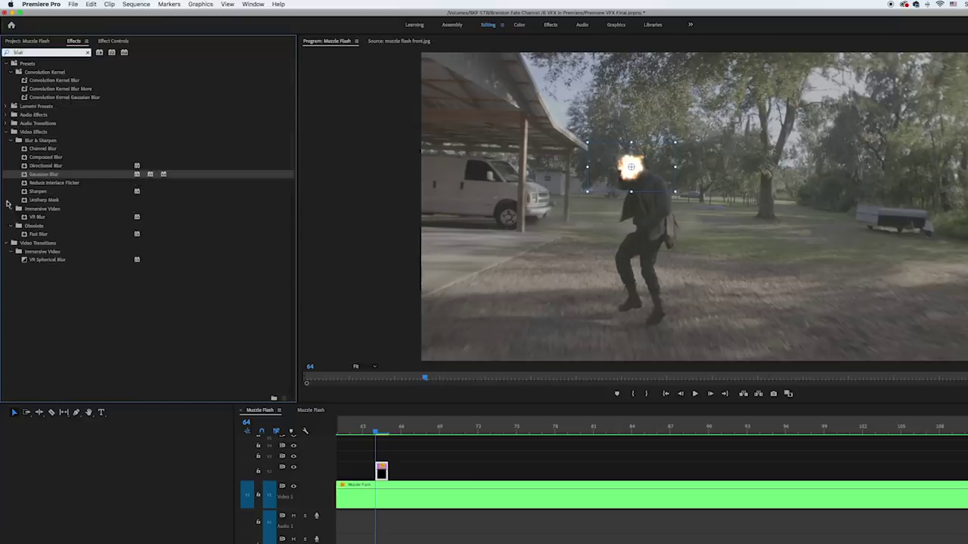
left_click_drag(37, 176, 276, 418)
left_click_drag(382, 473, 382, 471)
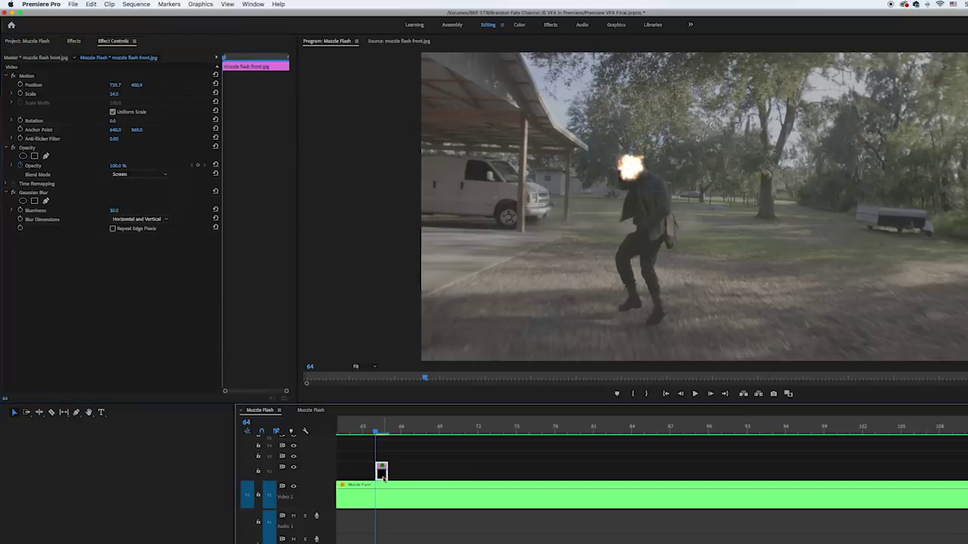
Step: Duplicate the flash clip onto the track above with Linear Dodge (Add) blending, a scale of 33 and lower opacity
left_click_drag(382, 473, 382, 459)
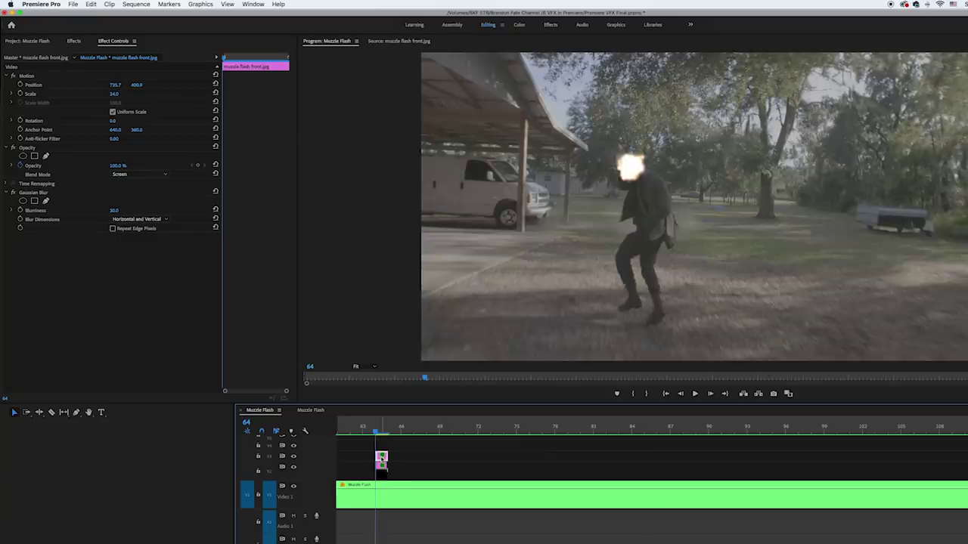
left_click(136, 174)
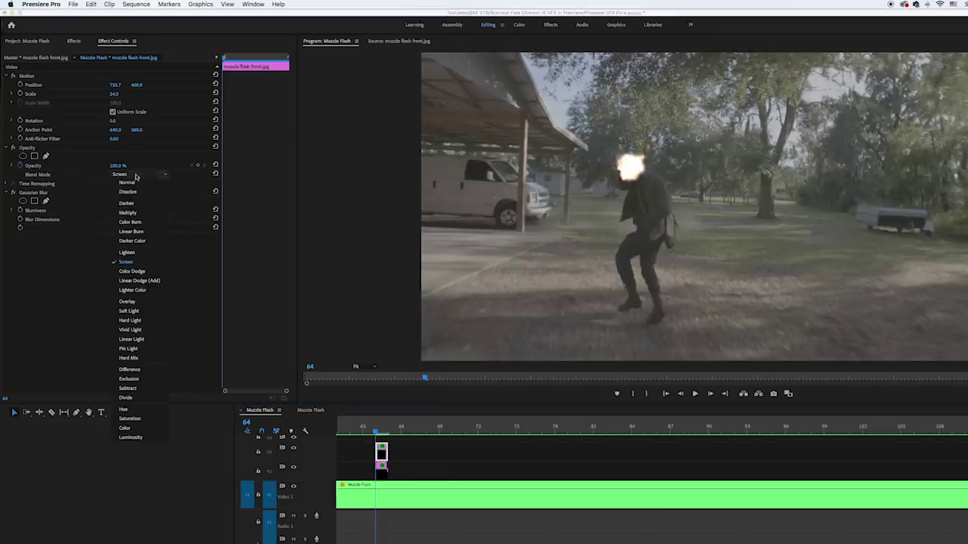
left_click(136, 277)
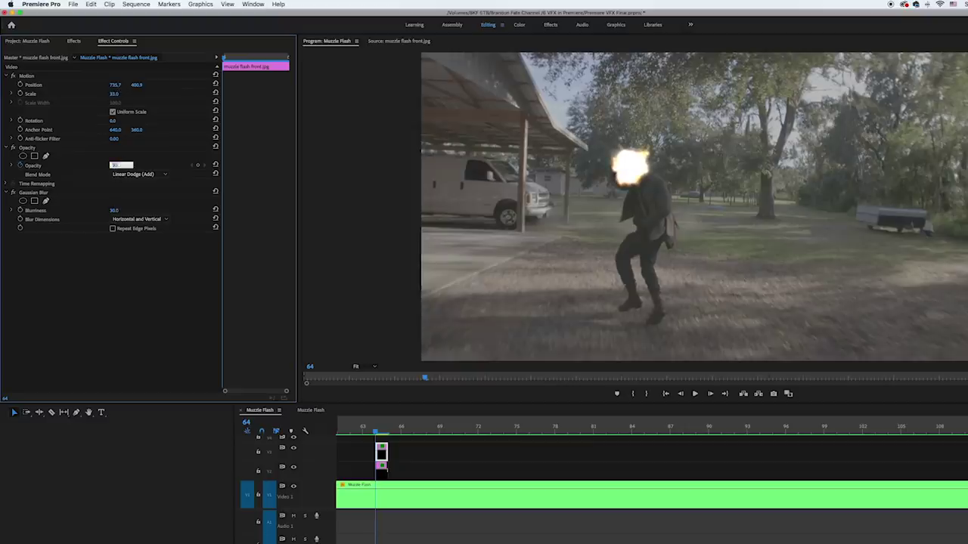
key("Return")
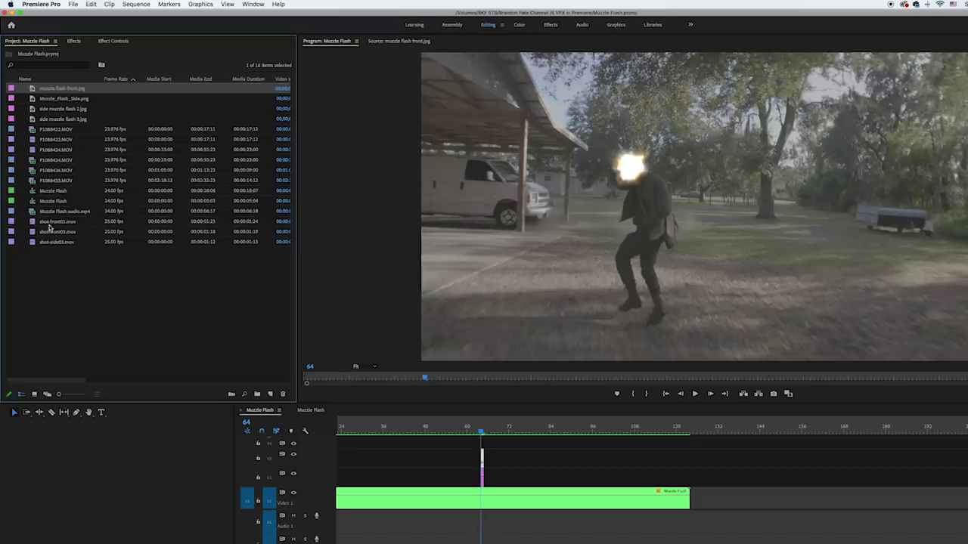
Step: Add shot-front01.mov directly above the footage and below the flash clips, starting at frame 64
left_click_drag(57, 221, 486, 463)
left_click(523, 420)
left_click_drag(607, 480, 558, 480)
left_click(482, 427)
Step: Set the blend mode of shot-front01.mov to Screen
left_click(113, 41)
left_click(139, 174)
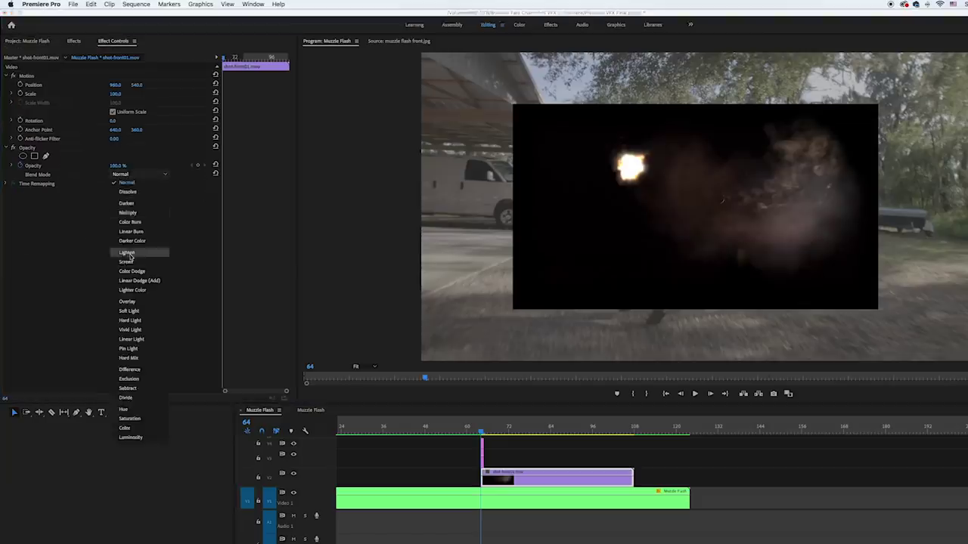
left_click(131, 263)
Step: Scale shot-front01.mov to 24 and position its smoke over the gun's muzzle at about 716.3, 414.3
left_click_drag(115, 94, 87, 94)
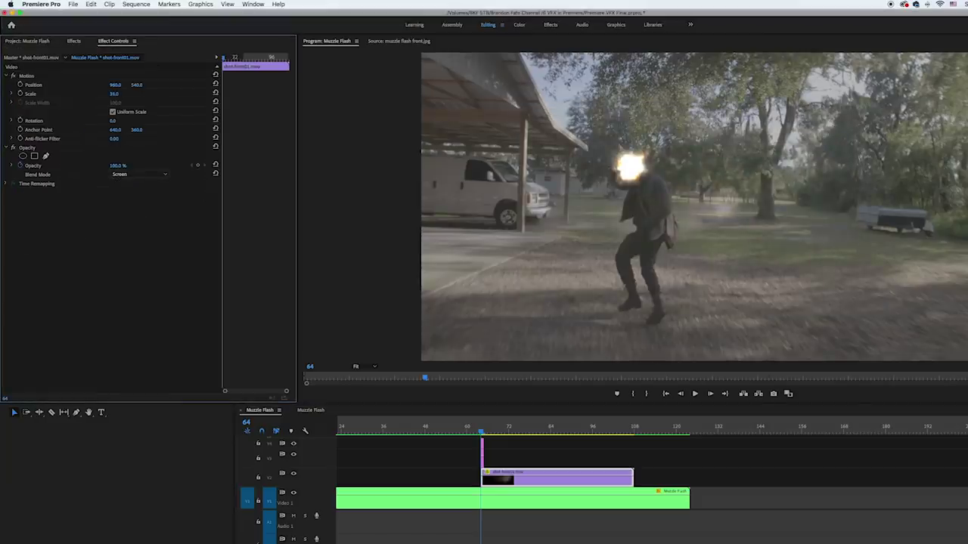
left_click(28, 77)
left_click_drag(715, 216, 642, 179)
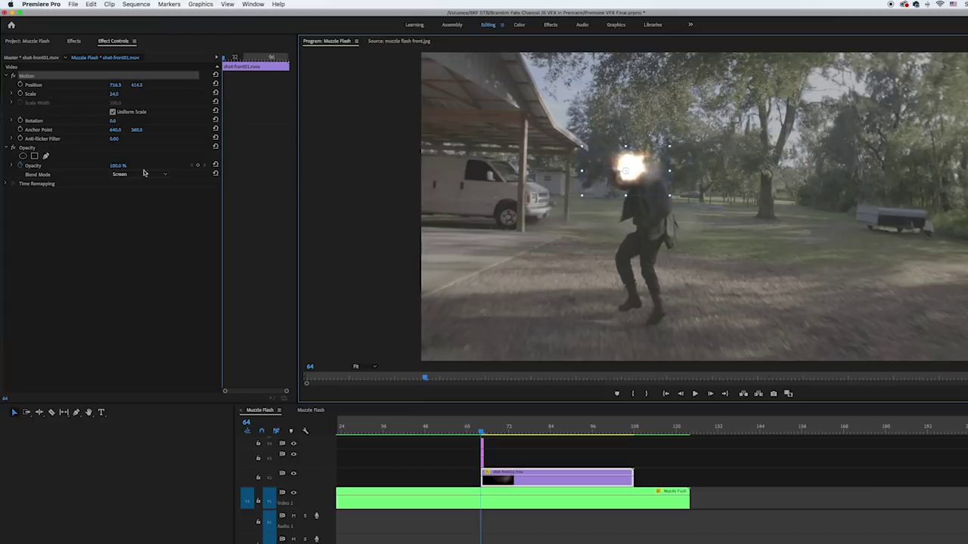
Step: Keyframe the scale of shot-front01.mov from 24 at frame 64 to a larger size at frame 74
left_click(21, 93)
key("Right")
key("Right")
key("Right")
key("Right")
key("Right")
key("Right")
key("Right")
key("Right")
key("Right")
key("Right")
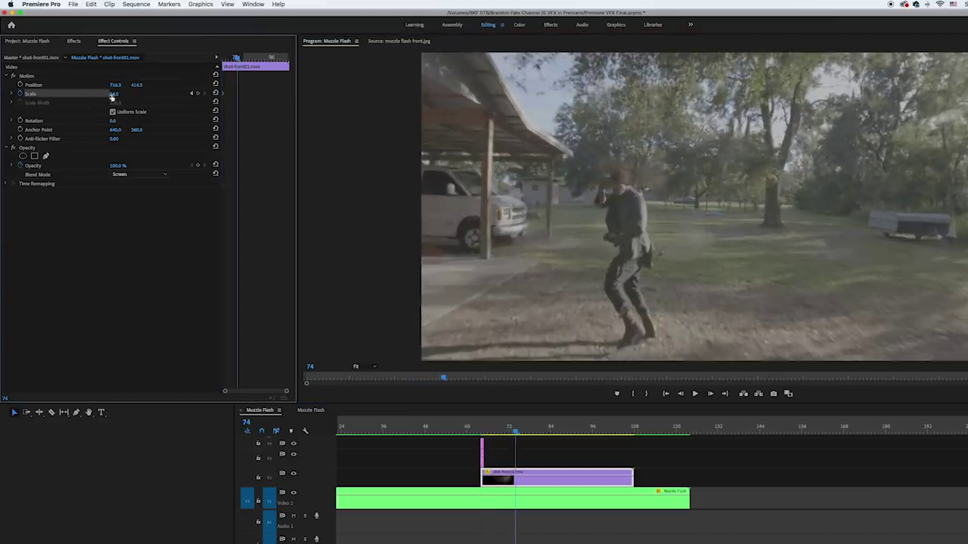
left_click_drag(113, 94, 146, 94)
Step: Step back and forth between frames 64 and 74 to check how the smoke grows
key("Left")
key("Left")
key("Left")
key("Left")
key("Left")
key("Left")
key("Left")
key("Left")
key("Left")
key("Left")
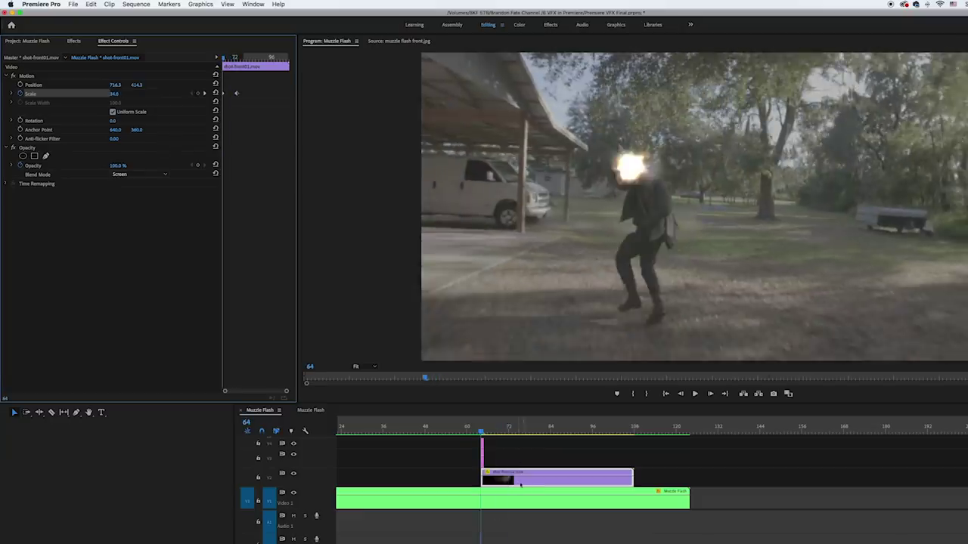
key("Right")
key("Right")
key("Right")
key("Right")
key("Right")
key("Right")
key("Right")
key("Right")
key("Right")
key("Right")
key("Right")
key("Right")
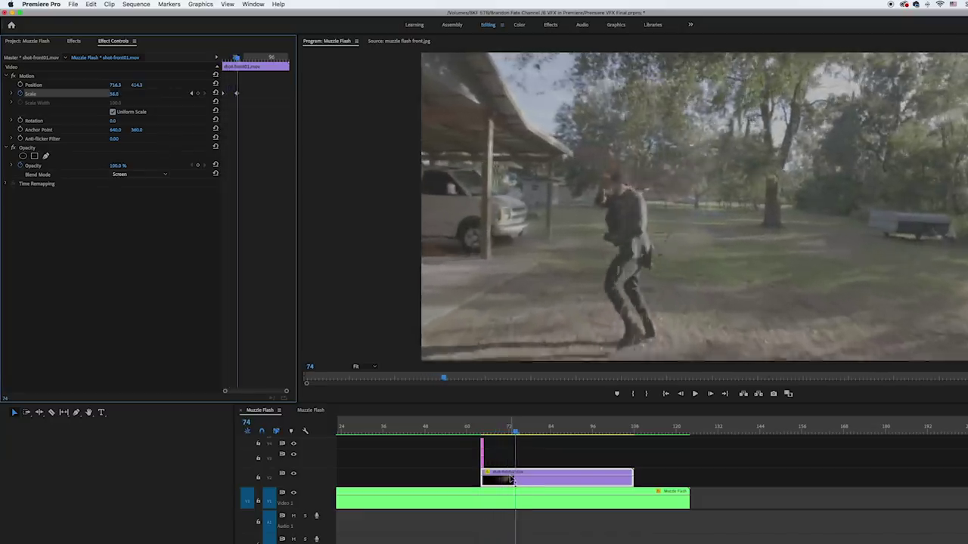
key("Left")
key("Left")
key("Left")
key("Left")
key("Left")
key("Left")
key("Left")
key("Left")
key("Left")
key("Left")
key("Left")
key("Left")
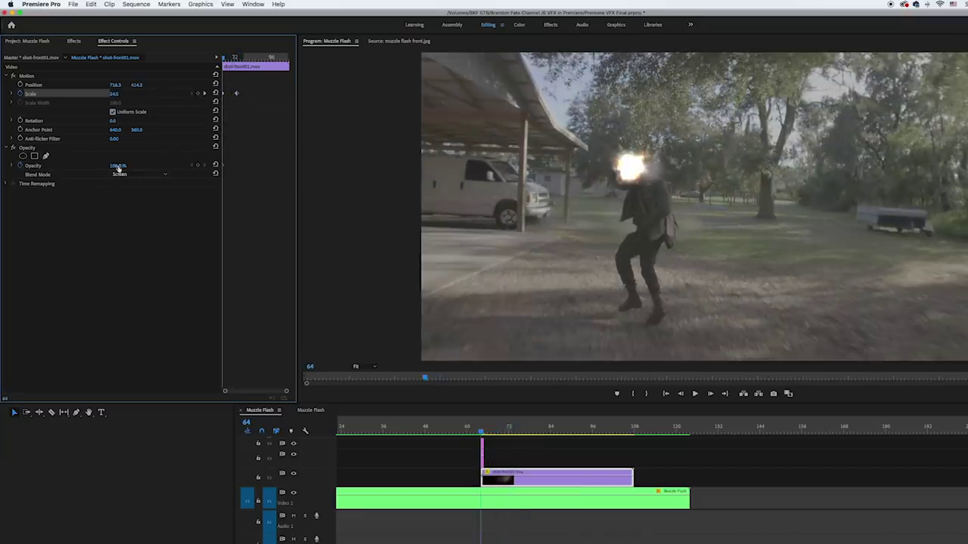
Step: Lower the opacity of shot-front01.mov at frame 64 and keyframe it lower still at frame 74
key("Return")
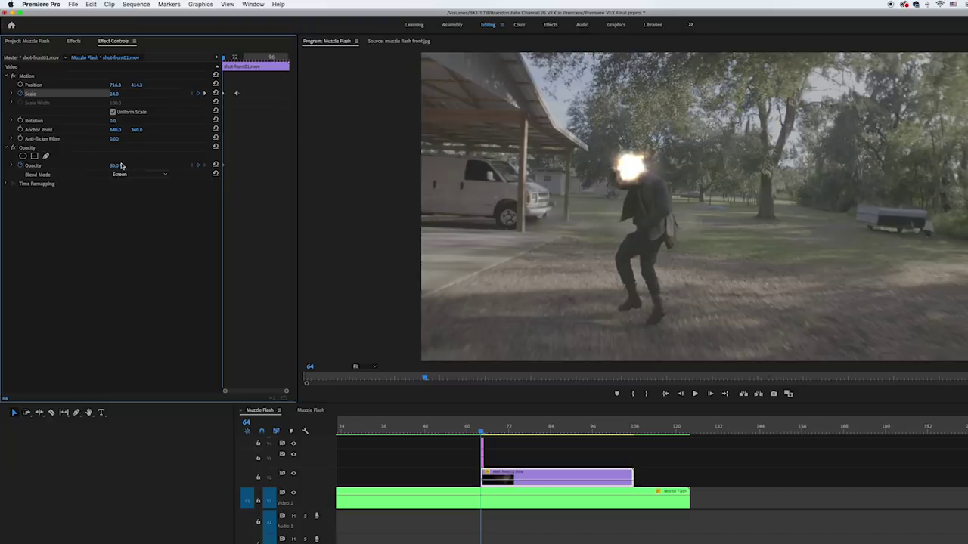
key("Right")
key("Right")
key("Right")
key("Right")
key("Right")
key("Right")
key("Right")
key("Right")
key("Right")
key("Right")
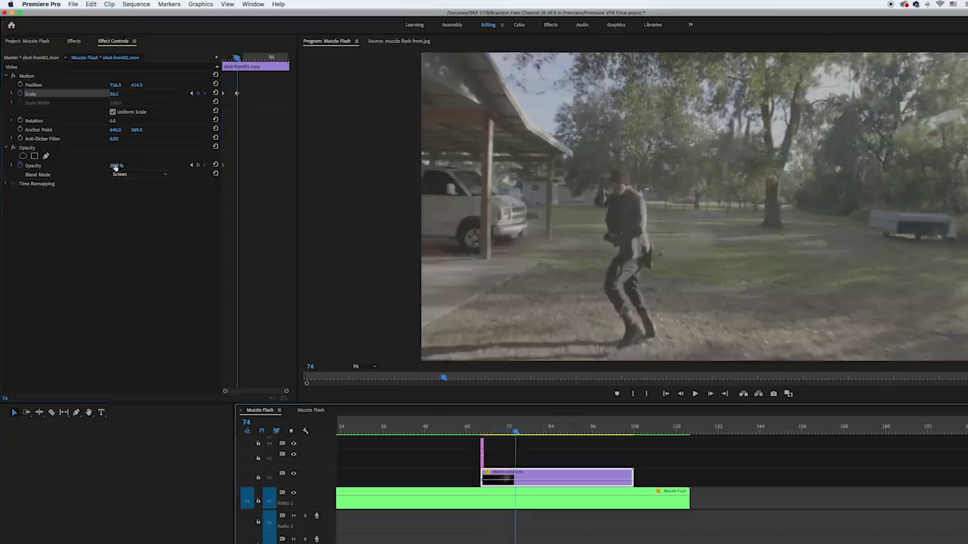
left_click_drag(116, 166, 107, 166)
Step: Set the speed of shot-front01.mov to 170%
key("Up")
right_click(514, 477)
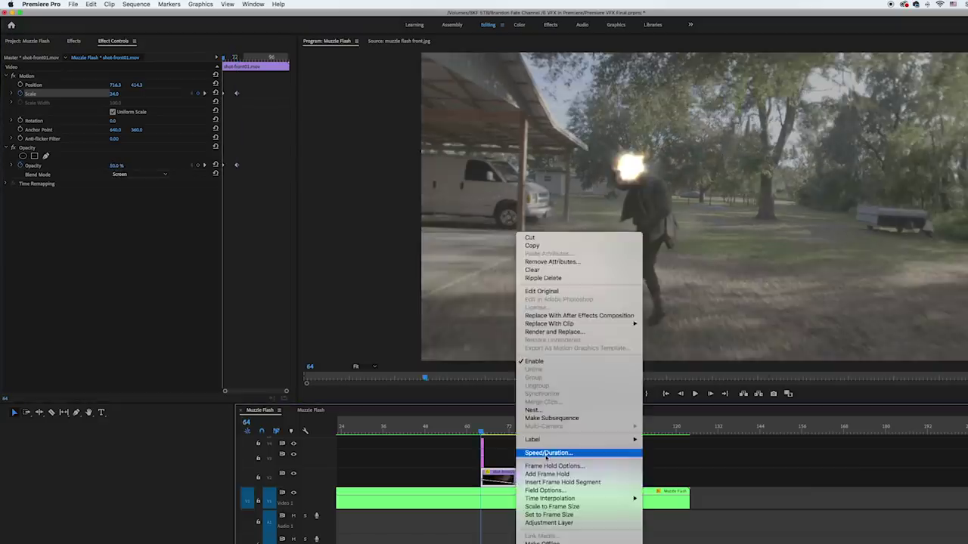
left_click(551, 456)
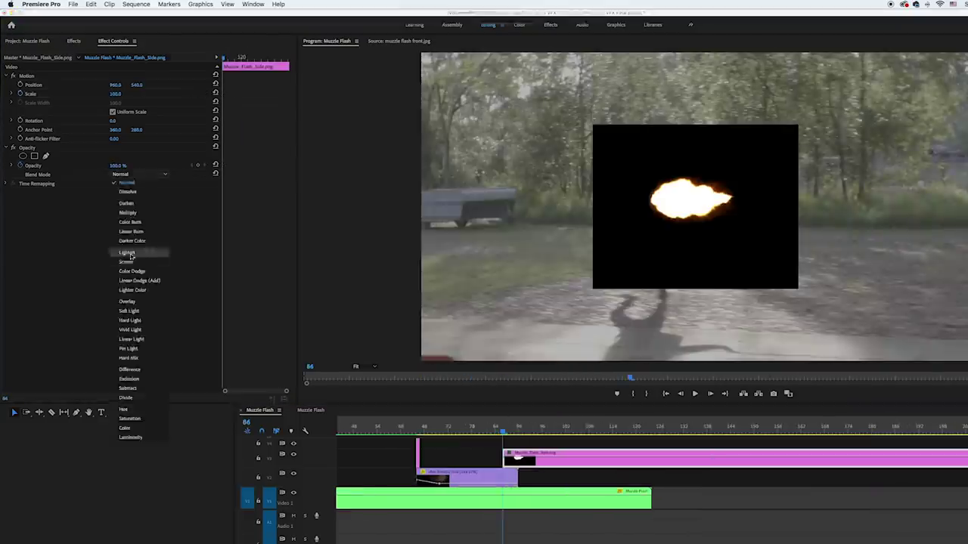
Step: Move Muzzle_Flash_Side.png up to the tip of the man's gun at frame 86
left_click(132, 255)
left_click(697, 214)
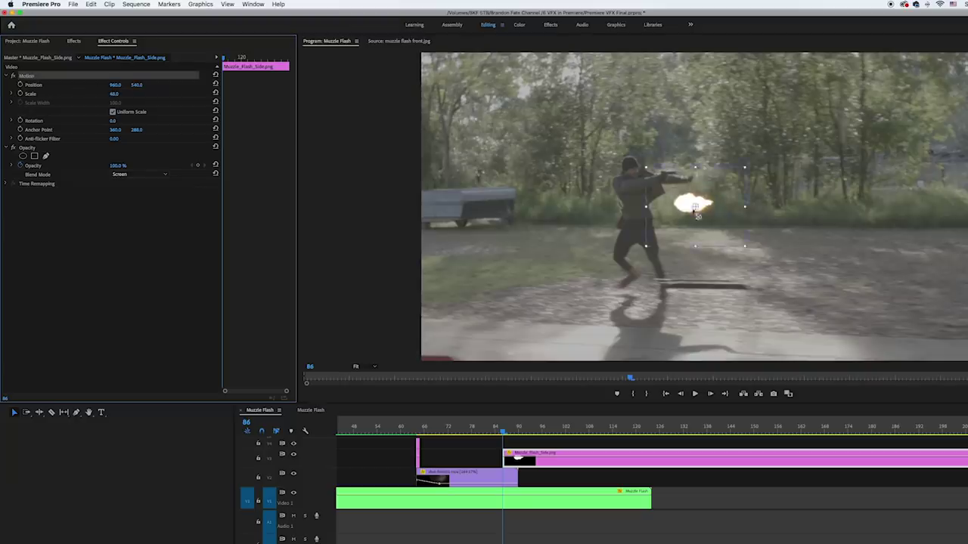
left_click_drag(697, 216, 690, 175)
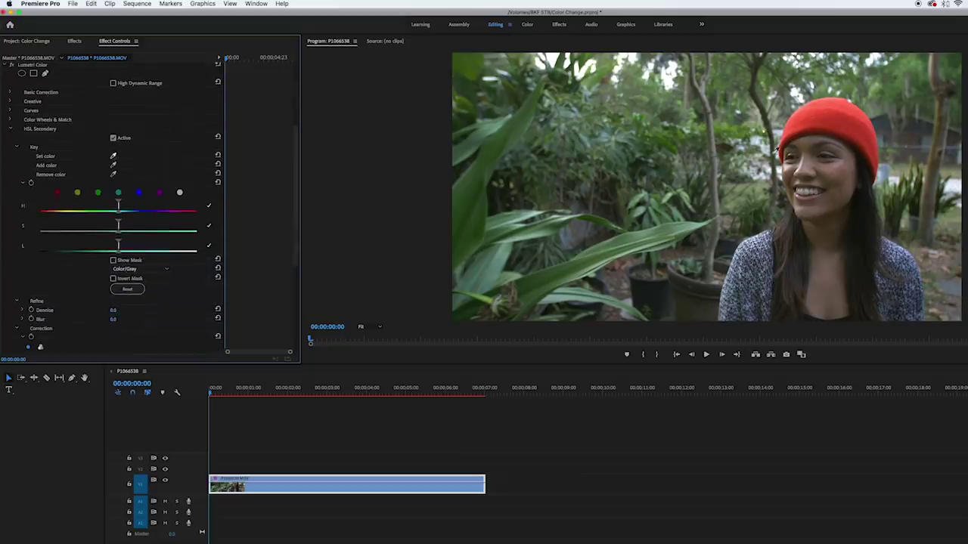
Step: Key the red hat in HSL Secondary by sampling its set and added colors, and show the mask as White/Black
left_click(838, 111)
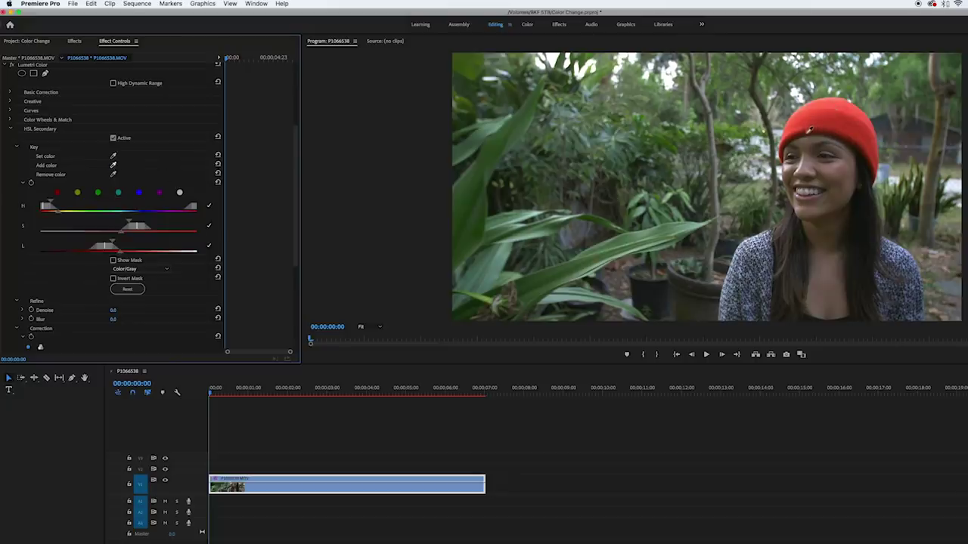
left_click(809, 130)
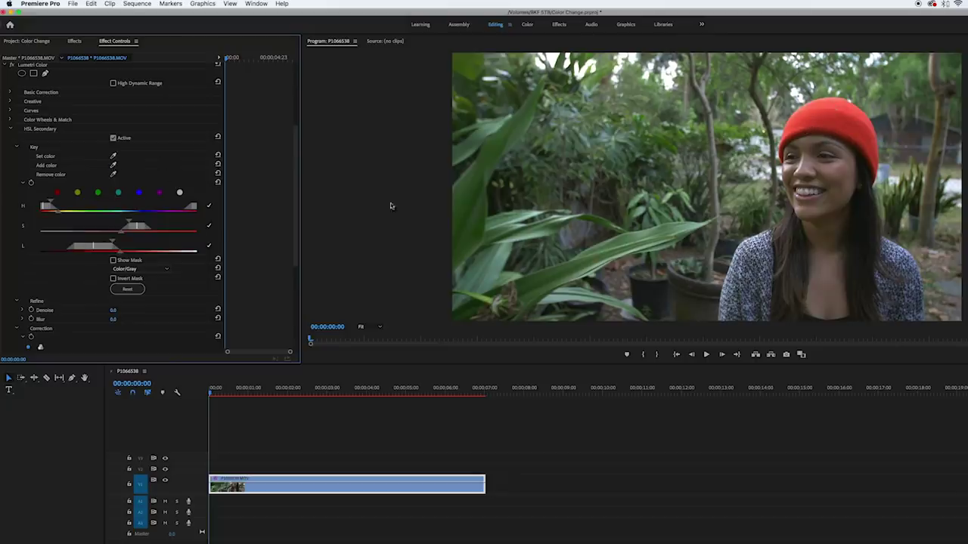
left_click(113, 260)
left_click(140, 268)
left_click(128, 297)
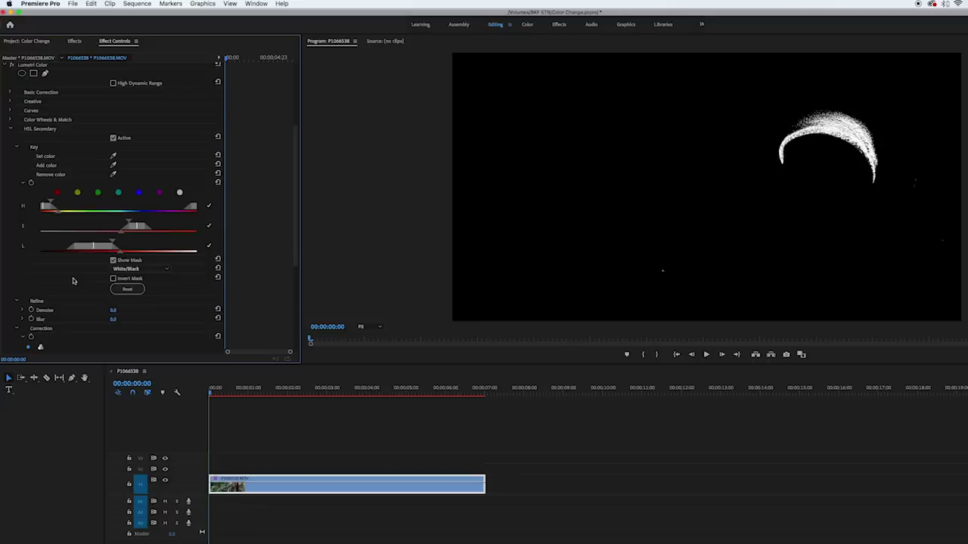
Step: Refine the hat key by widening its HSL ranges and adding color samples from the unfilled upper areas of the hat
mouse_move(120, 242)
left_mouse_down()
mouse_move(143, 243)
mouse_move(112, 223)
mouse_move(121, 224)
left_mouse_up()
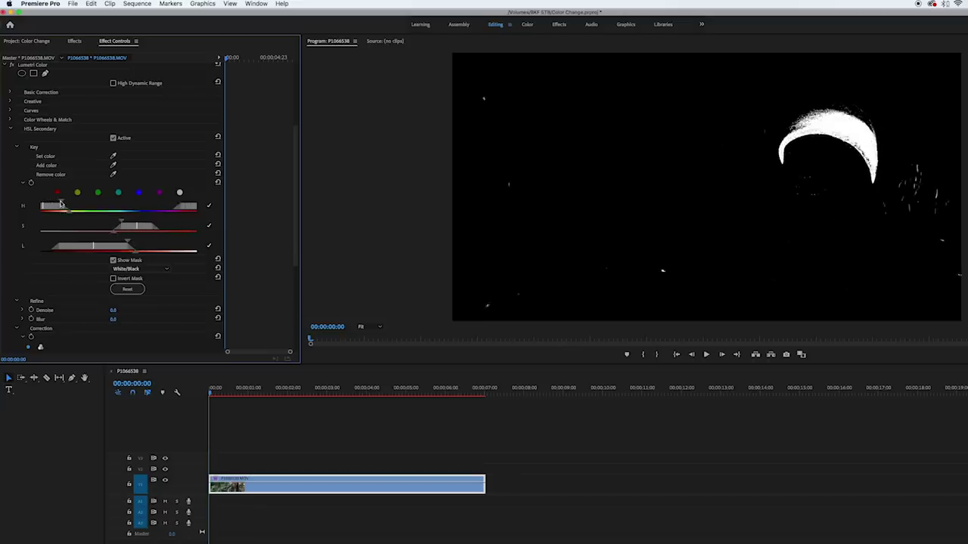
left_click(853, 110)
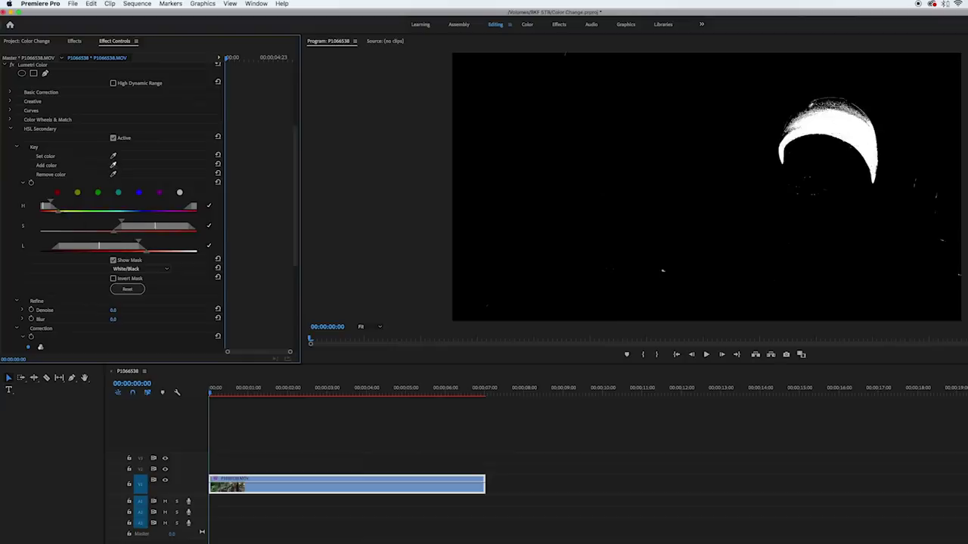
left_click(808, 111)
left_click(804, 108)
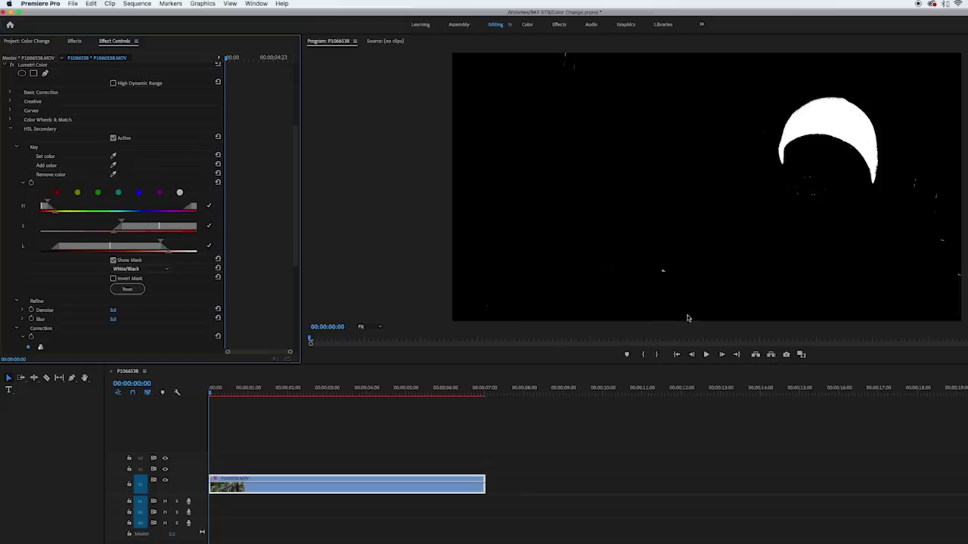
Step: Hide the mask, then tint the keyed hat magenta with a brighter correction and reduced saturation
left_click(114, 260)
scroll(136, 249, "down", 6)
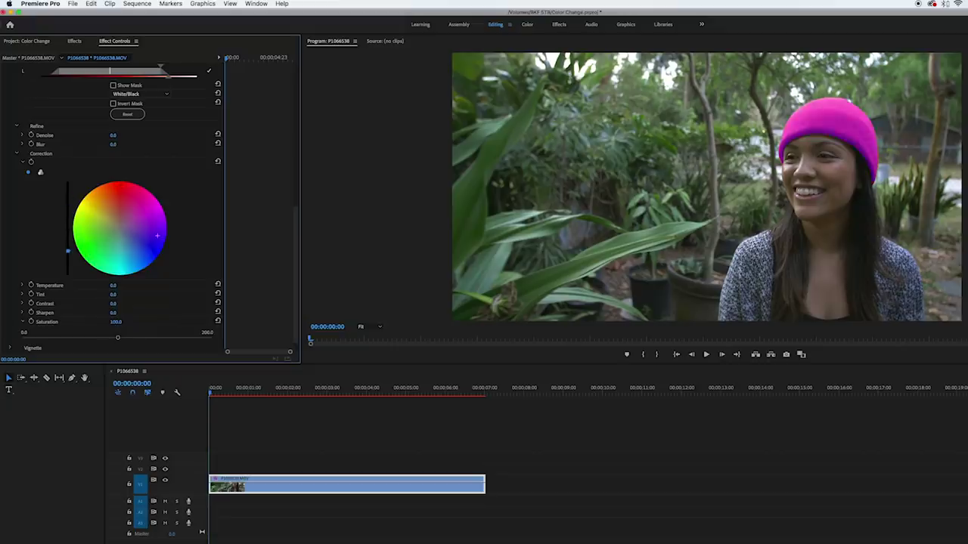
left_click_drag(68, 251, 68, 226)
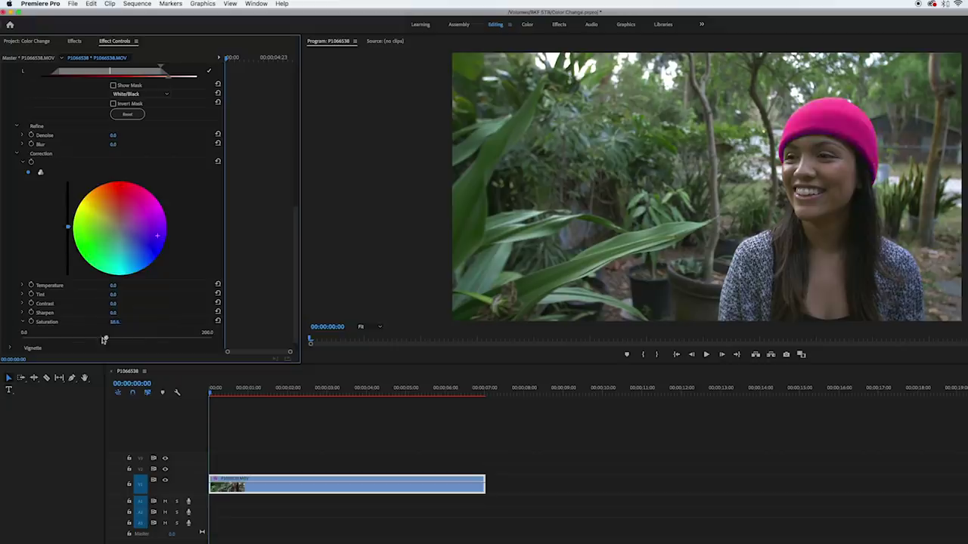
left_click_drag(104, 340, 85, 338)
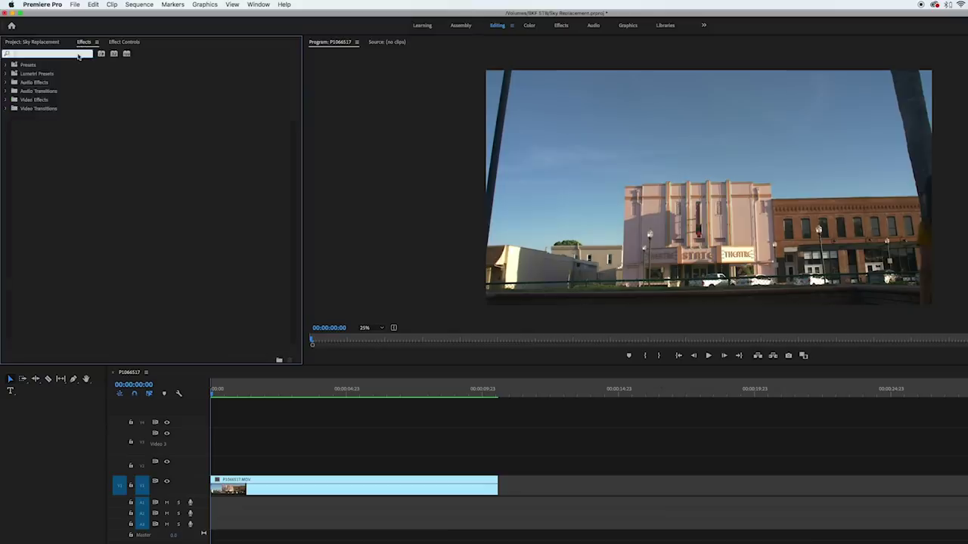
Step: Apply Color Key to P1066517.MOV, key the blue of the upper sky, and set the color tolerance to 20
left_click_drag(42, 118, 284, 488)
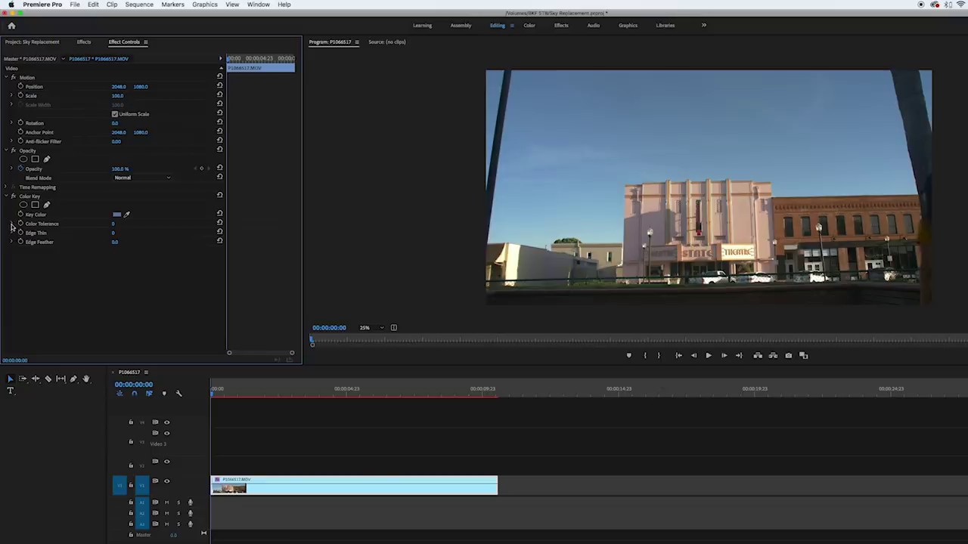
left_click(12, 225)
left_click_drag(14, 241, 40, 239)
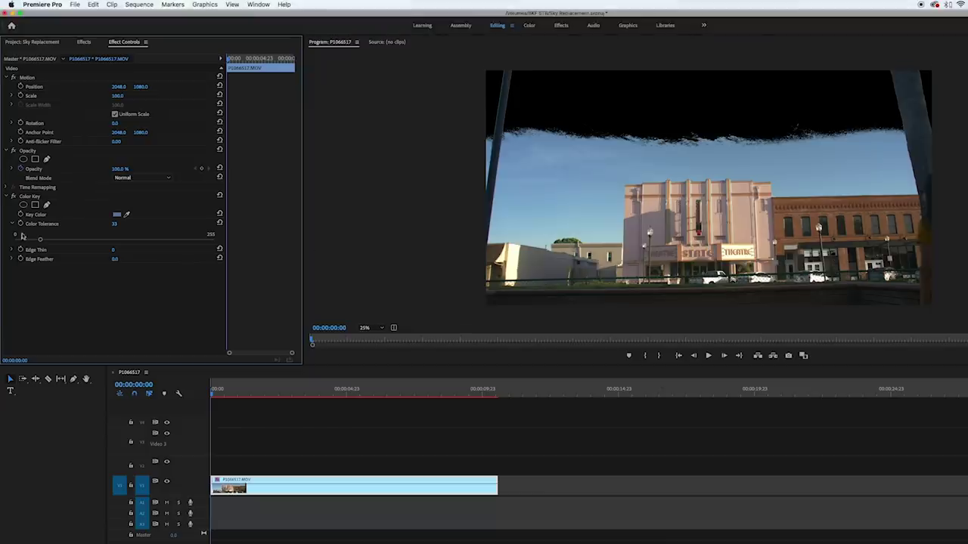
left_click_drag(40, 241, 30, 240)
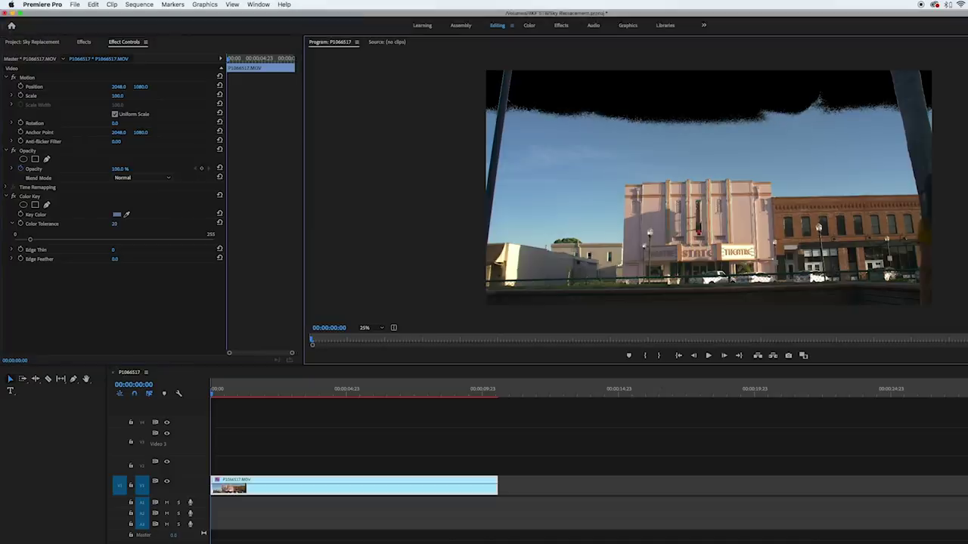
Step: Duplicate the Color Key, sample the remaining sky above the theatre for the first copy, and set its tolerance to 39
left_click(29, 197)
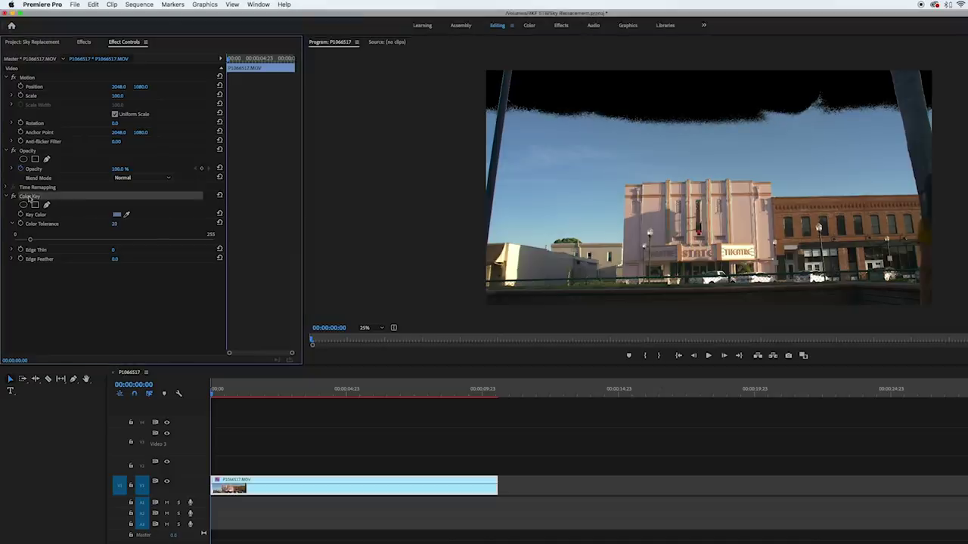
key("super+c")
key("super+v")
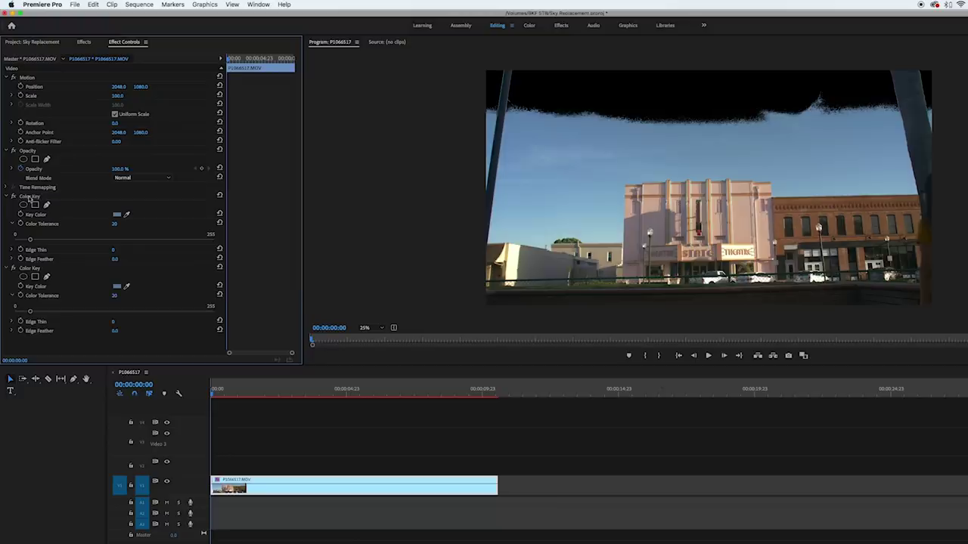
left_click(28, 197)
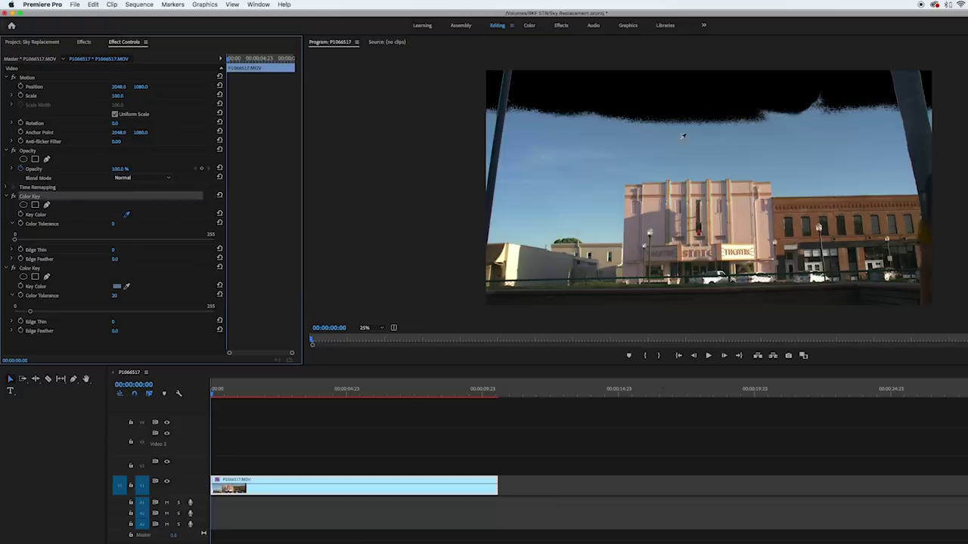
left_click(704, 130)
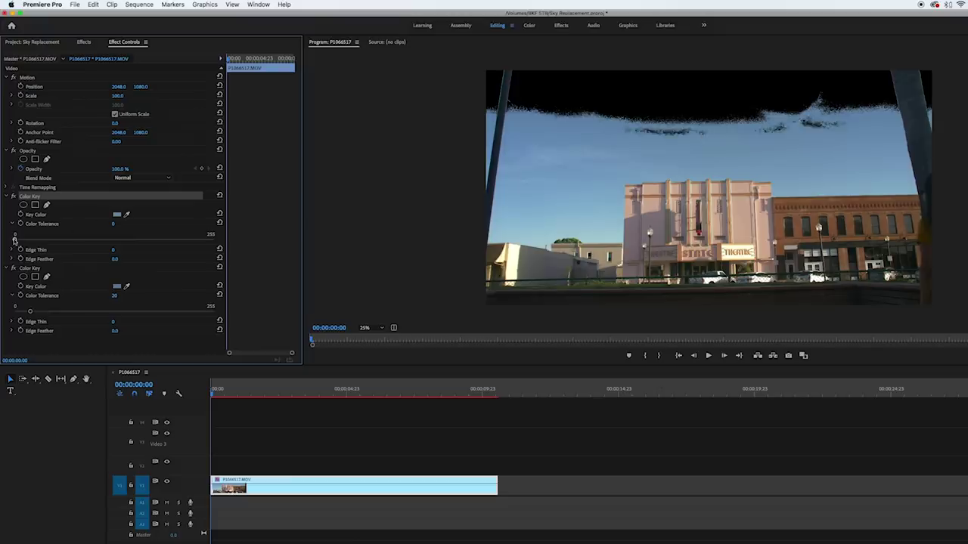
left_click_drag(16, 239, 45, 239)
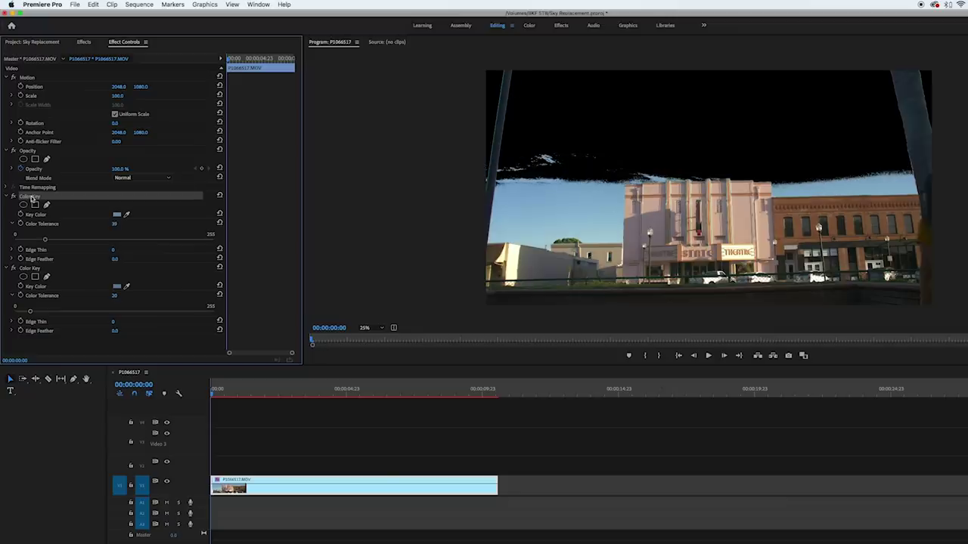
Step: Duplicate the Color Key again and key out the pale sky near the horizon with a color tolerance of 18
key("super+c")
key("super+v")
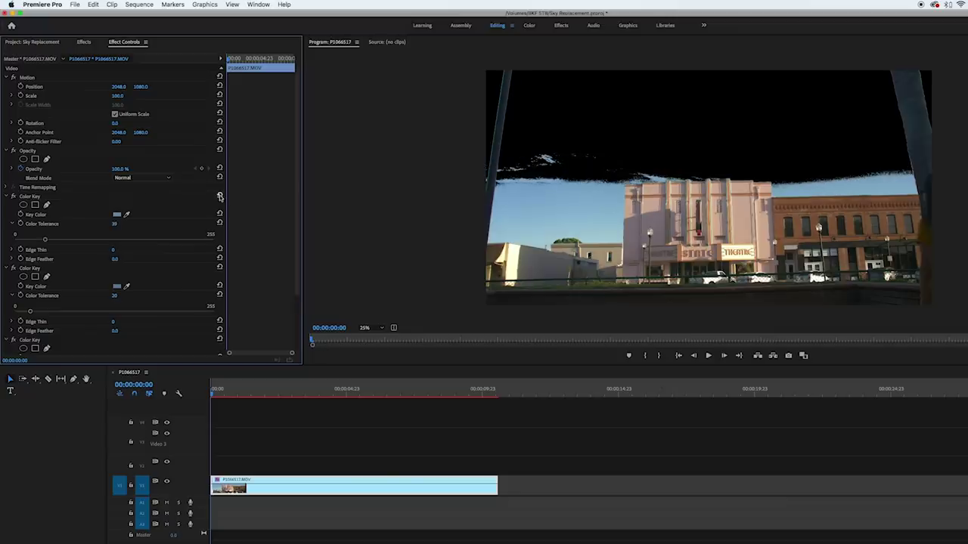
mouse_move(18, 239)
left_mouse_down()
mouse_move(56, 238)
mouse_move(21, 239)
mouse_move(32, 238)
left_mouse_up()
left_click(36, 196)
key("super+c")
key("super+v")
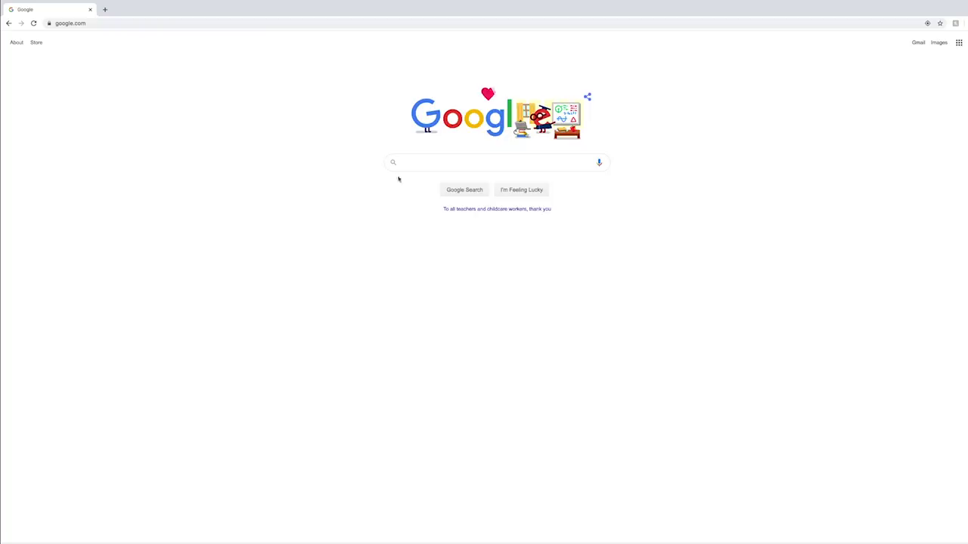
Step: Search Google Images for "snowy mountains" and open the usage rights filter
left_click(418, 162)
type("snowy mountains")
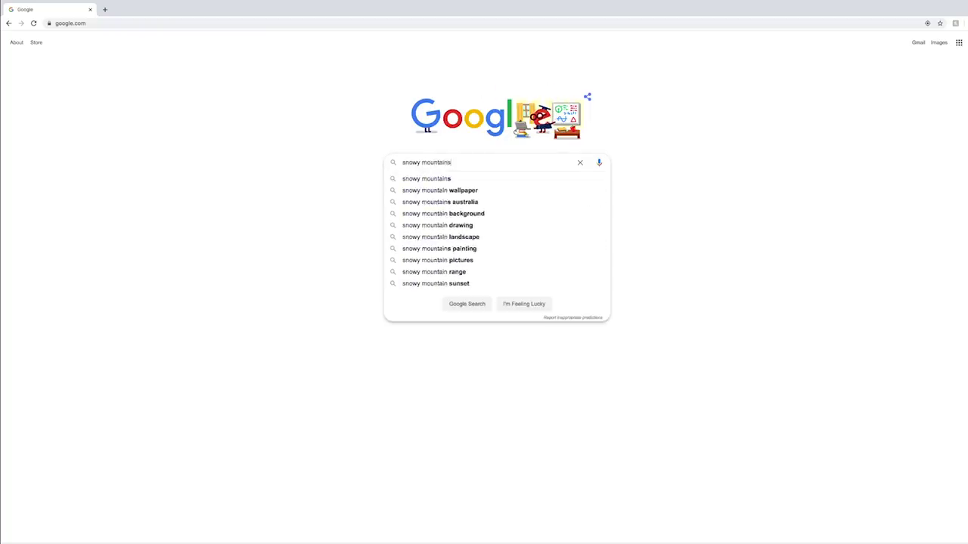
key("Return")
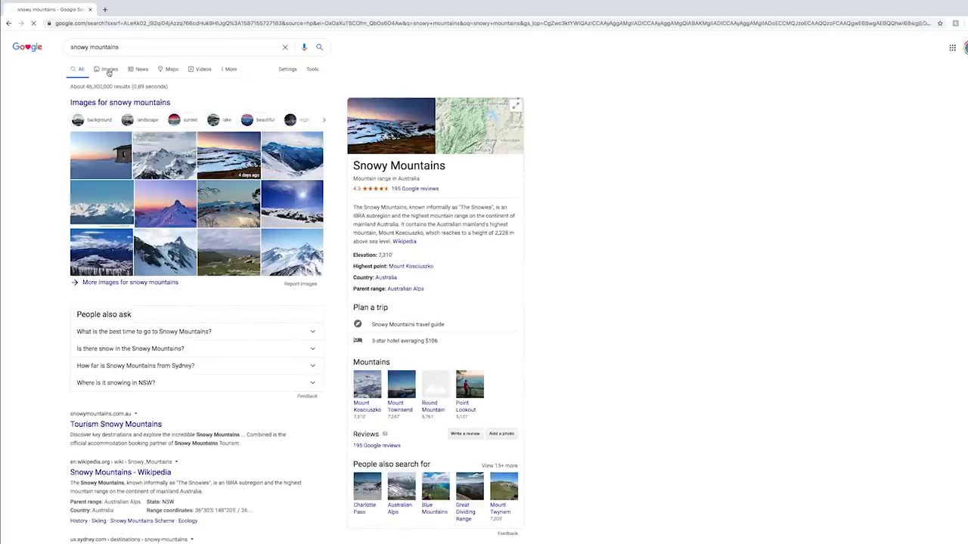
left_click(109, 70)
left_click(292, 66)
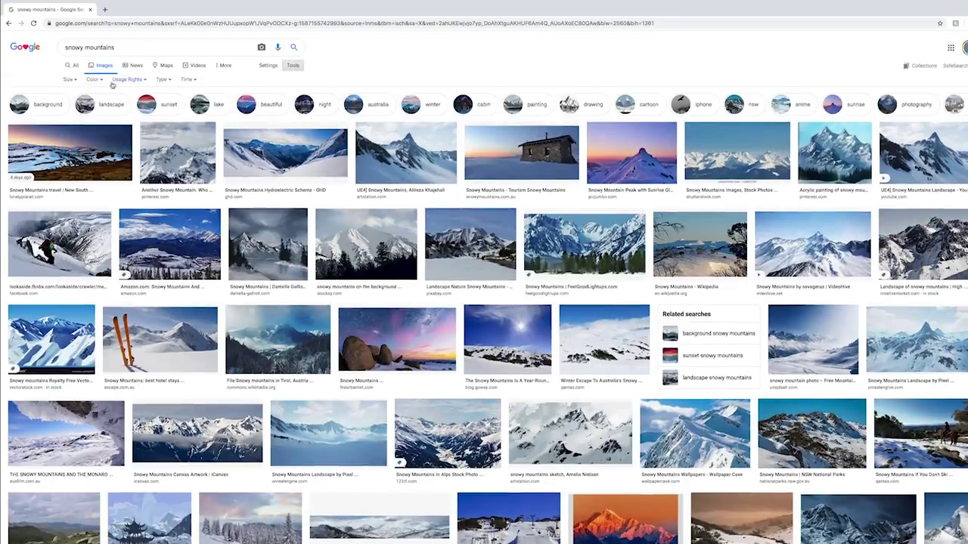
left_click(130, 81)
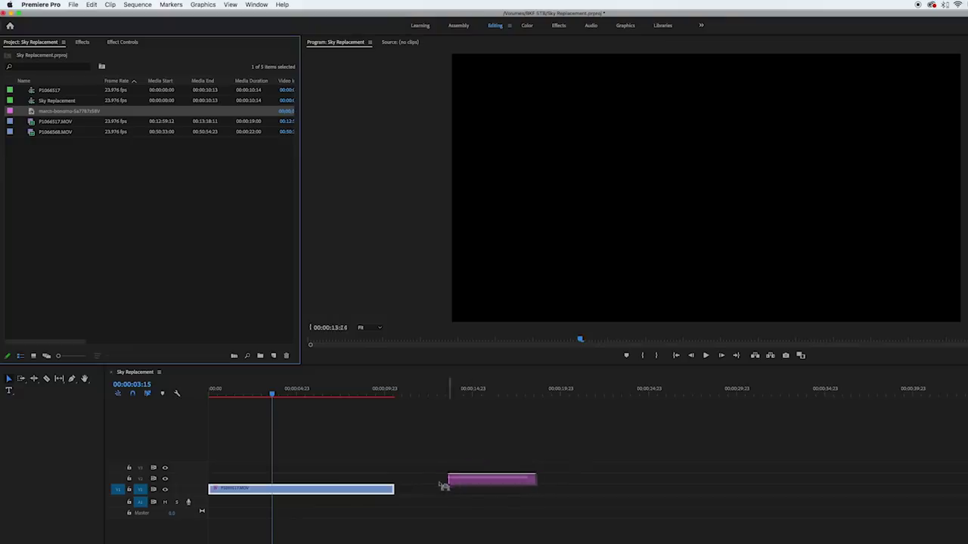
Step: Arrange the mountain image on the track beneath P1066517.MOV and trim it to the same length as the clip
left_click_drag(440, 486, 415, 490)
left_click_drag(318, 492, 316, 481)
left_click_drag(452, 495, 231, 490)
left_click_drag(295, 489, 393, 491)
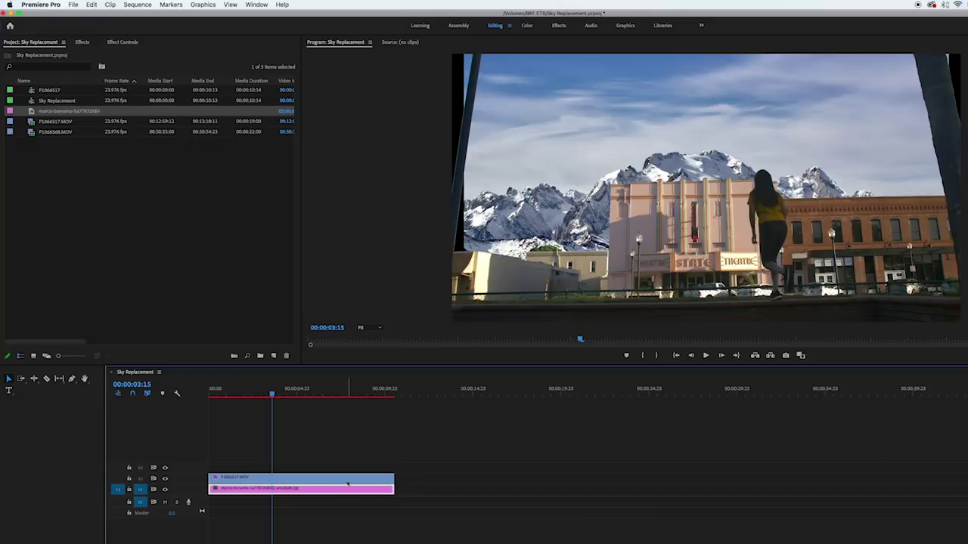
Step: Adjust the mountain image's motion so it fills the sky behind the theatre, and apply a flip effect to it
left_click(123, 43)
left_click_drag(137, 87, 65, 87)
left_click(82, 42)
left_click(47, 53)
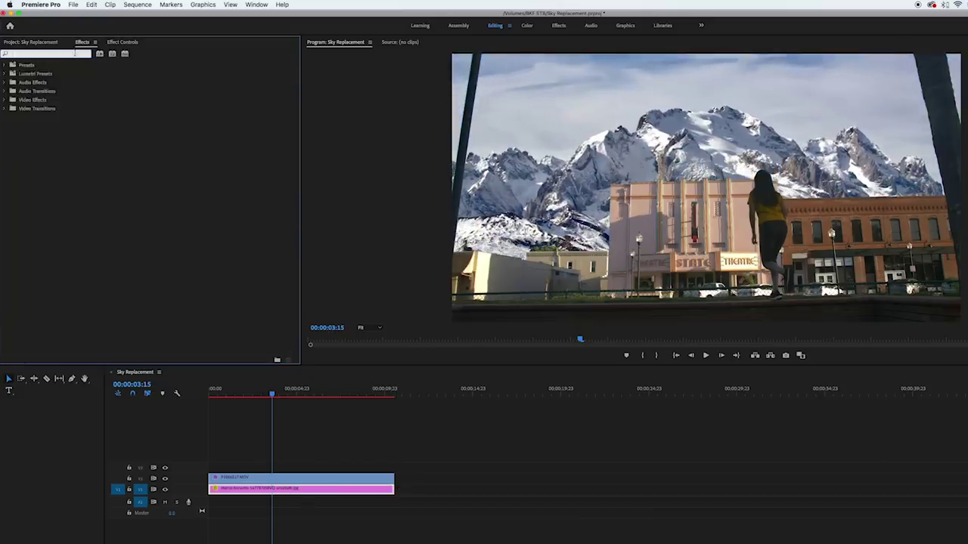
type("flip")
left_click_drag(43, 118, 252, 489)
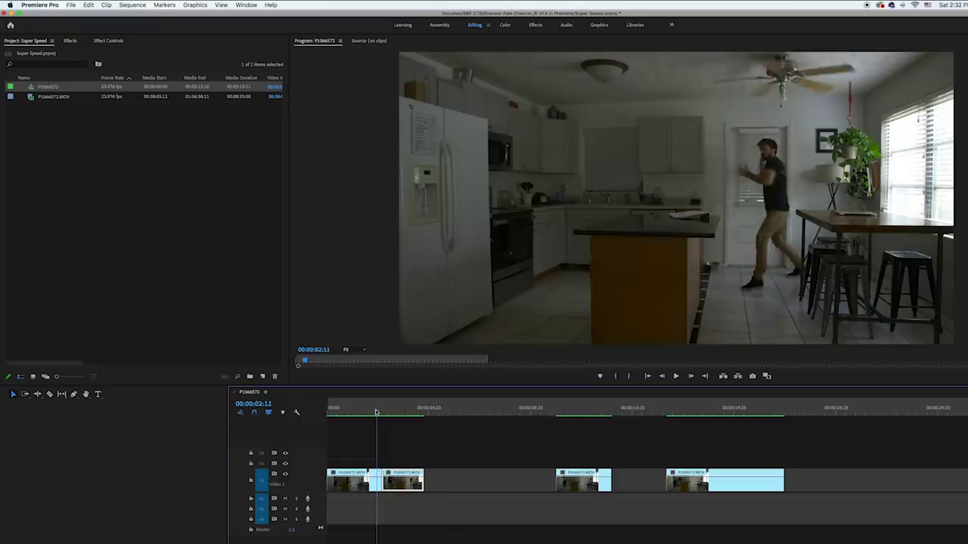
Step: Play through the start of the Super Speed sequence and cut P1066572.MOV at 00:00:02:16, during the man's throw
key("space")
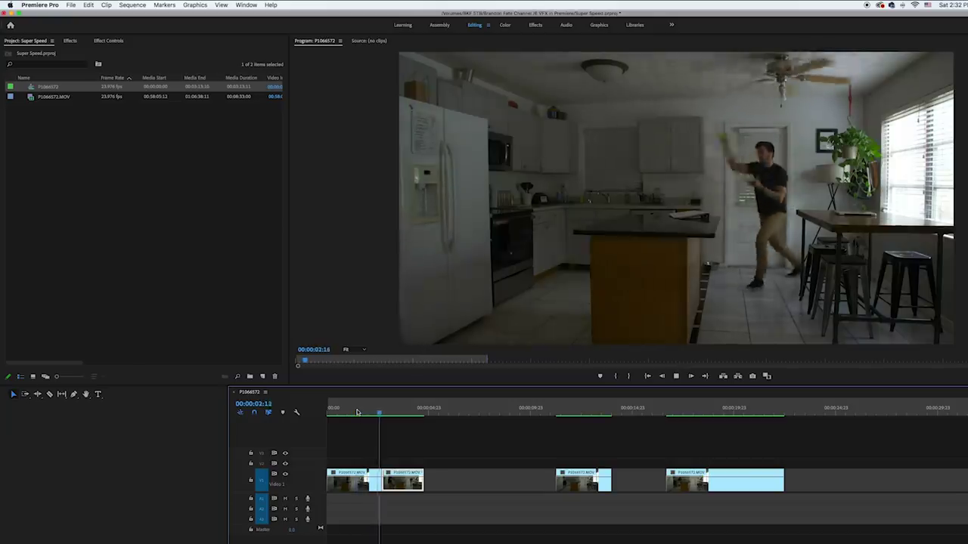
left_click(357, 412)
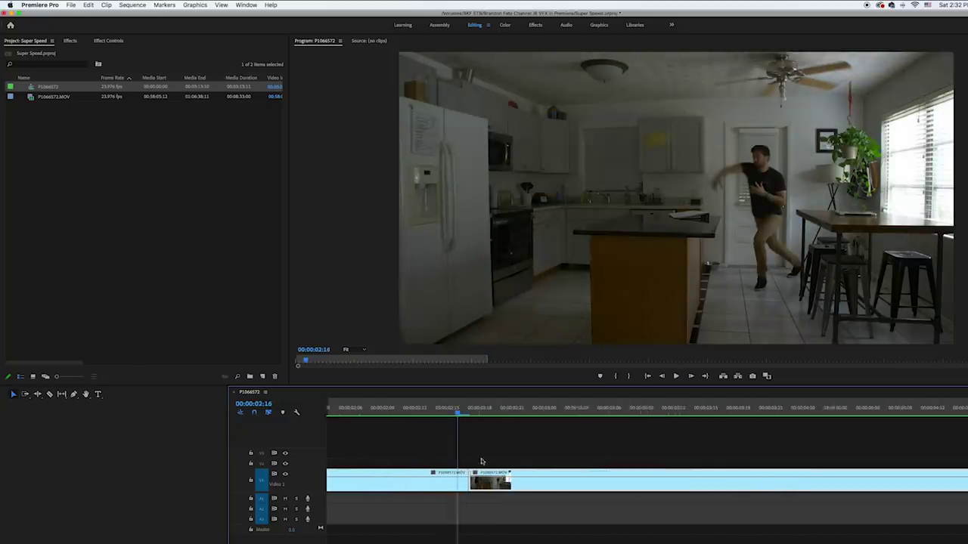
scroll(482, 461, "up", 1)
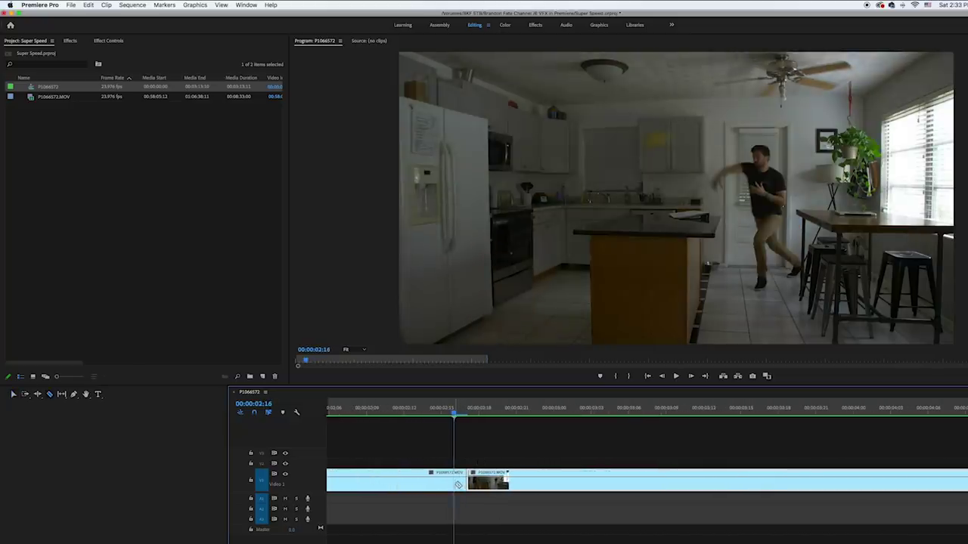
left_click(455, 485)
key("v")
Step: Draw a freehand opacity mask around the man on the short clip at 00:00:02:16 and set its feather to 250
left_click(460, 485)
scroll(457, 485, "down", 5)
left_click(109, 41)
left_click(44, 153)
left_click(751, 140)
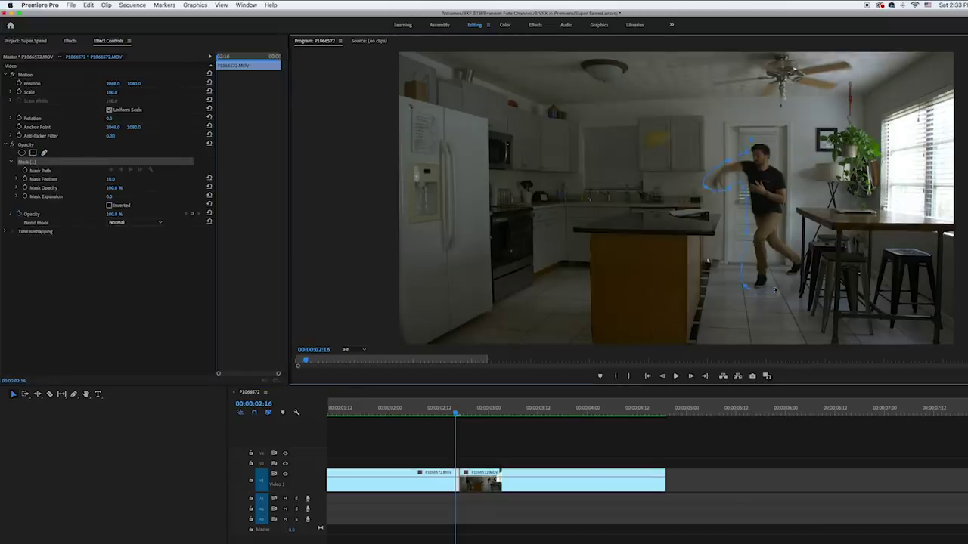
left_click(752, 144)
left_click(127, 180)
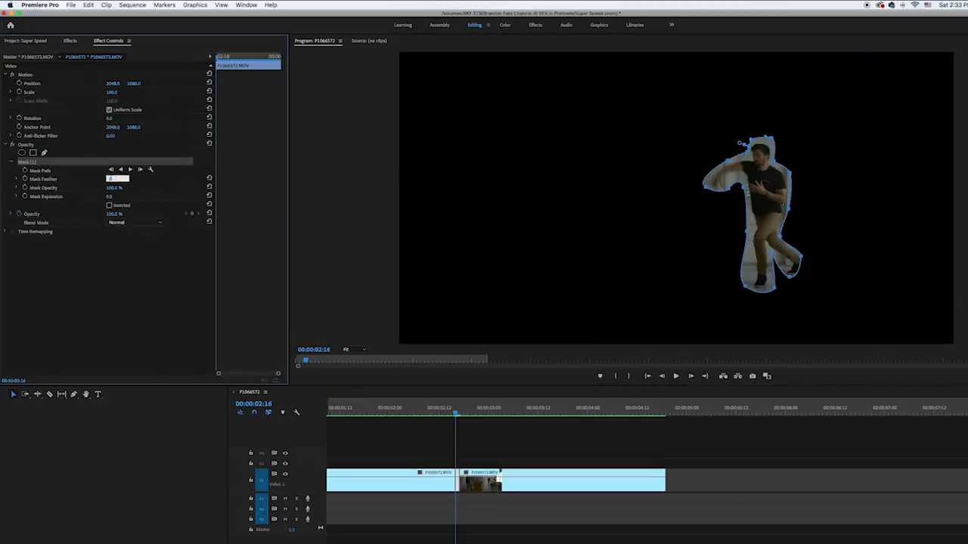
key("Return")
Step: Move the opening clips up to V2 and place the empty-kitchen clip beneath them, starting at 00:00:02:16
left_click_drag(389, 460, 472, 481)
left_click_drag(441, 484, 443, 464)
scroll(451, 500, "down", 5)
left_click_drag(767, 484, 443, 484)
scroll(513, 490, "up", 5)
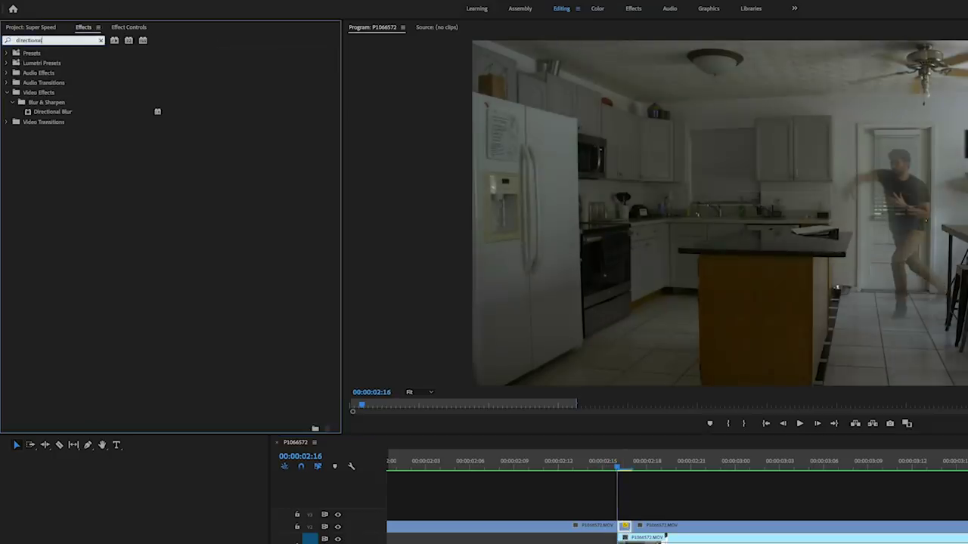
Step: Find the Directional Blur effect and apply it to the short masked clip at 00:00:02:16
type("l")
left_click(59, 113)
left_click_drag(624, 527, 623, 527)
left_click(130, 27)
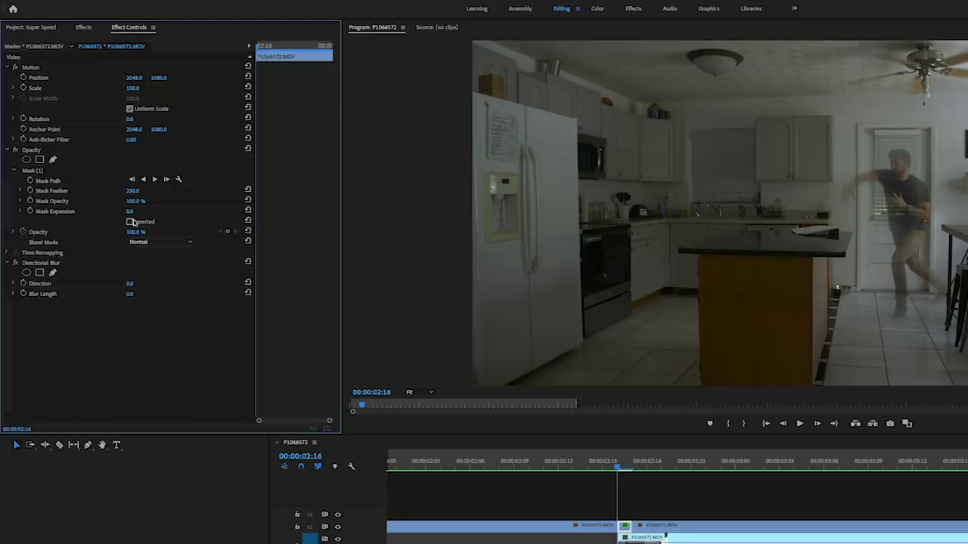
Step: Set the Directional Blur on the short masked clip to a direction of 90° and a blur length of 100
left_click(136, 282)
type("90")
key("Return")
left_click(130, 295)
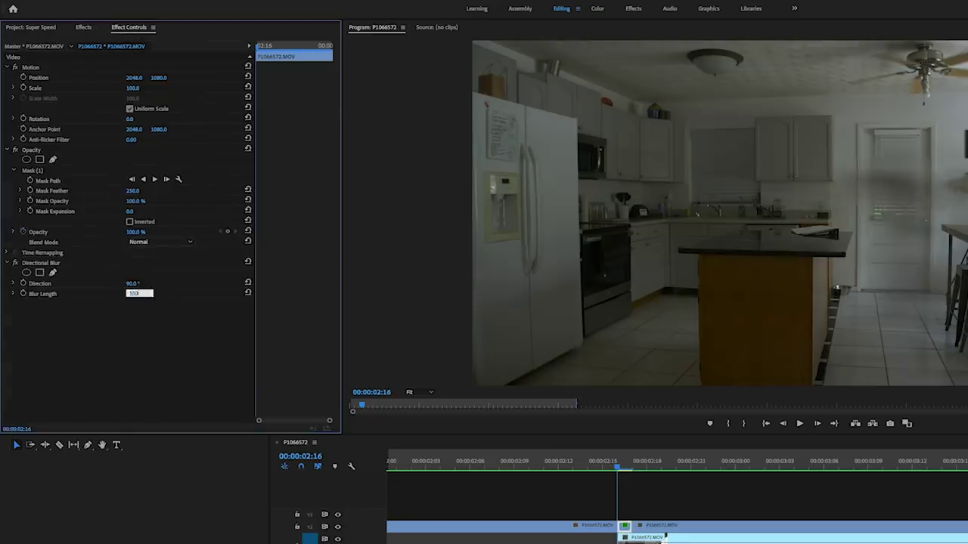
type("100")
key("Return")
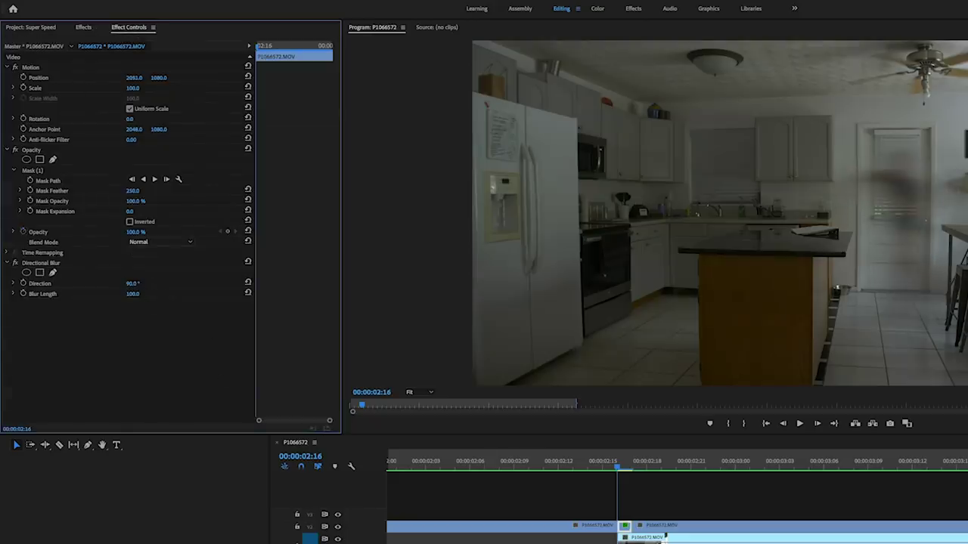
Step: Shift the blurred clip's horizontal position to 1832 and compare it with the frames just before and after it
left_click_drag(134, 78, 15, 78)
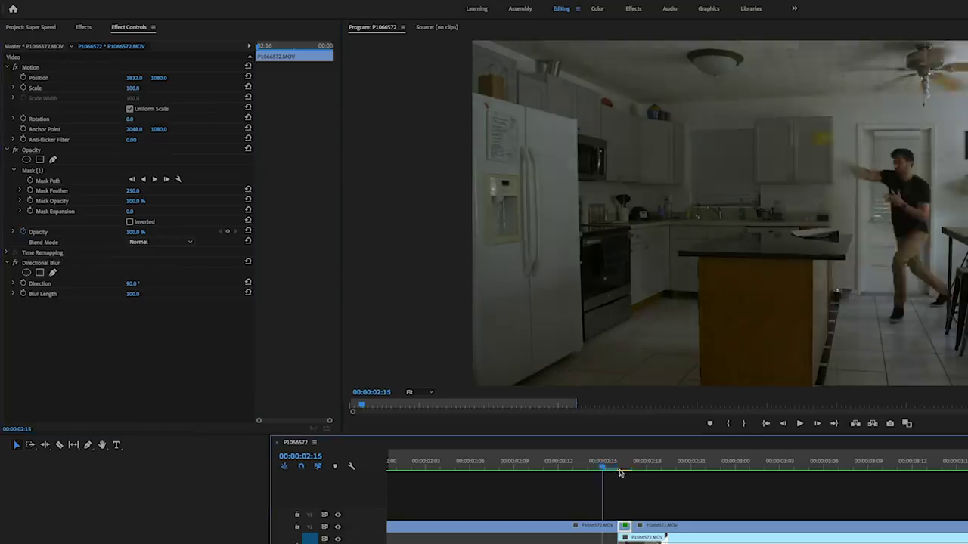
left_click_drag(620, 473, 603, 473)
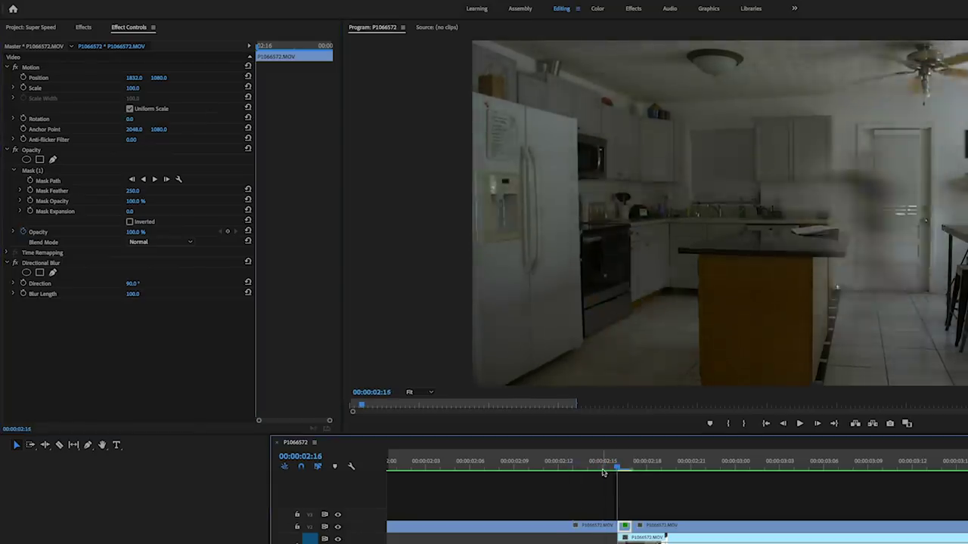
key("Right")
key("Left")
key("Right")
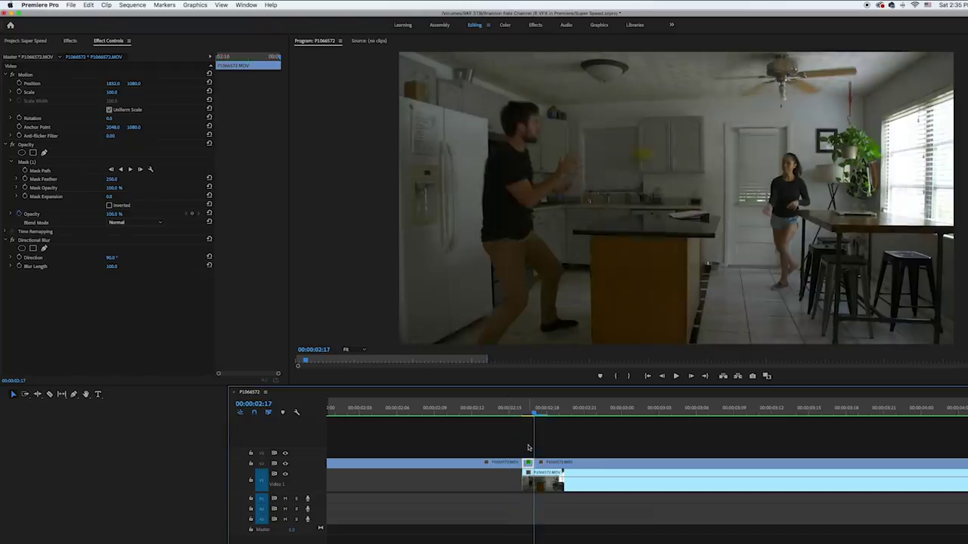
left_click_drag(528, 448, 538, 440)
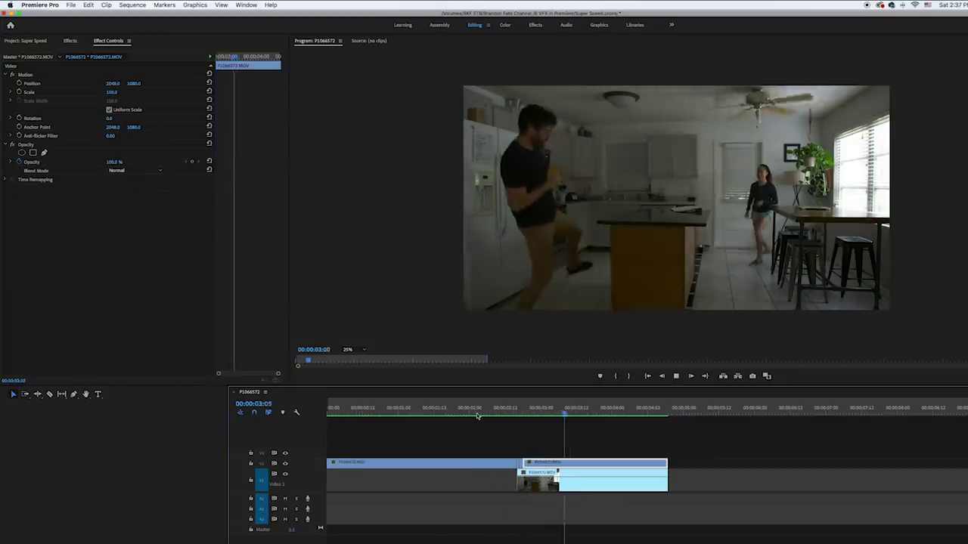
Step: Play the Super Speed sequence twice from around 00:00:02:00 to review the blurred movement across the kitchen
left_click(477, 413)
key("space")
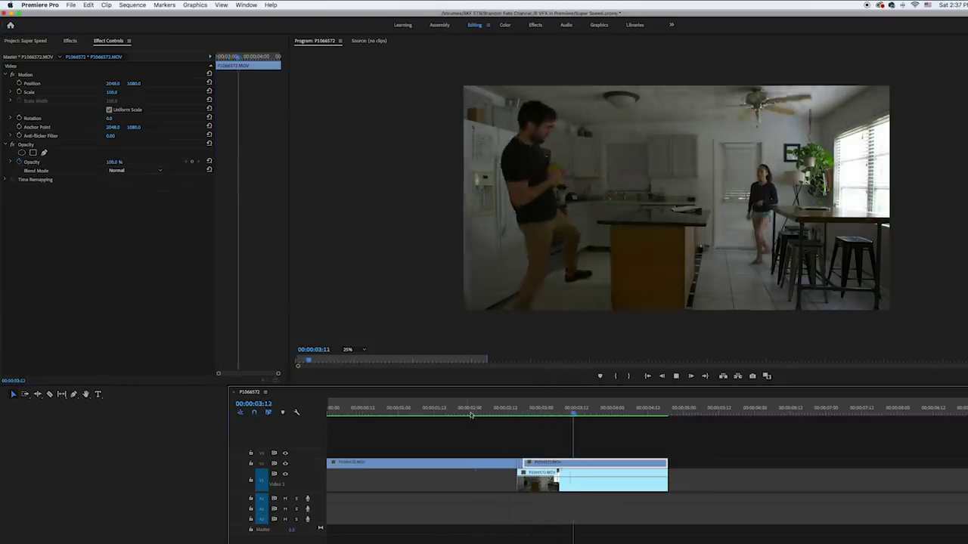
left_click(456, 412)
key("space")
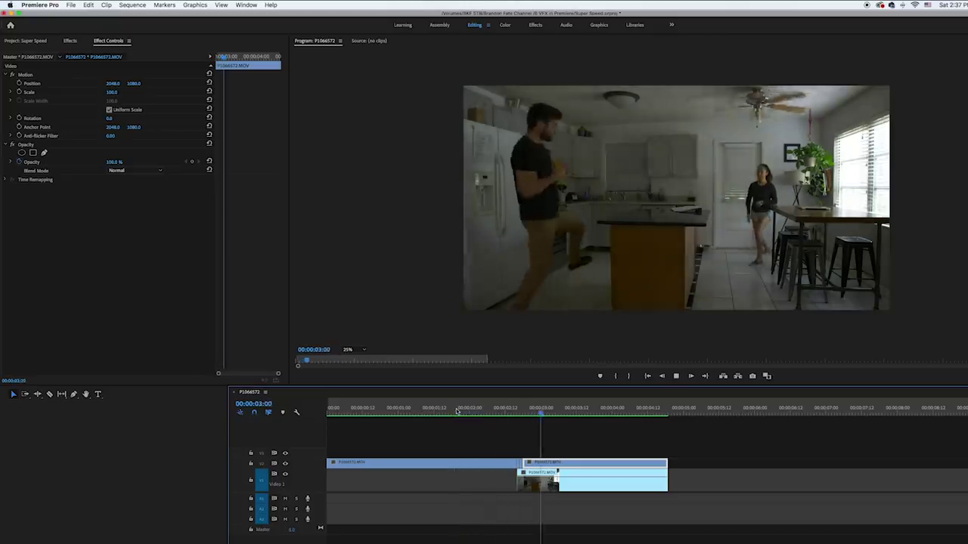
left_click(477, 413)
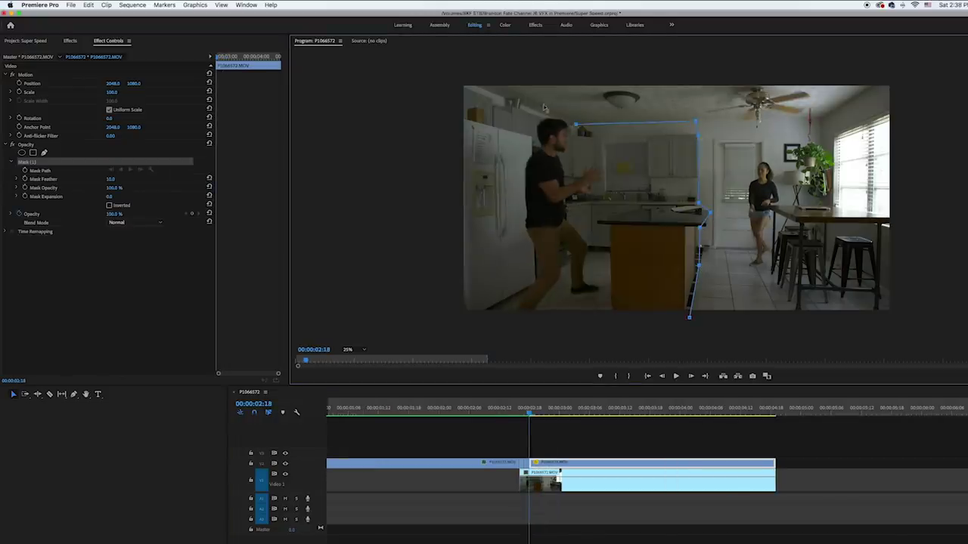
Step: Close the freehand opacity mask around the man by the fridge on the V2 clip starting at 00:00:02:18
left_click(690, 319)
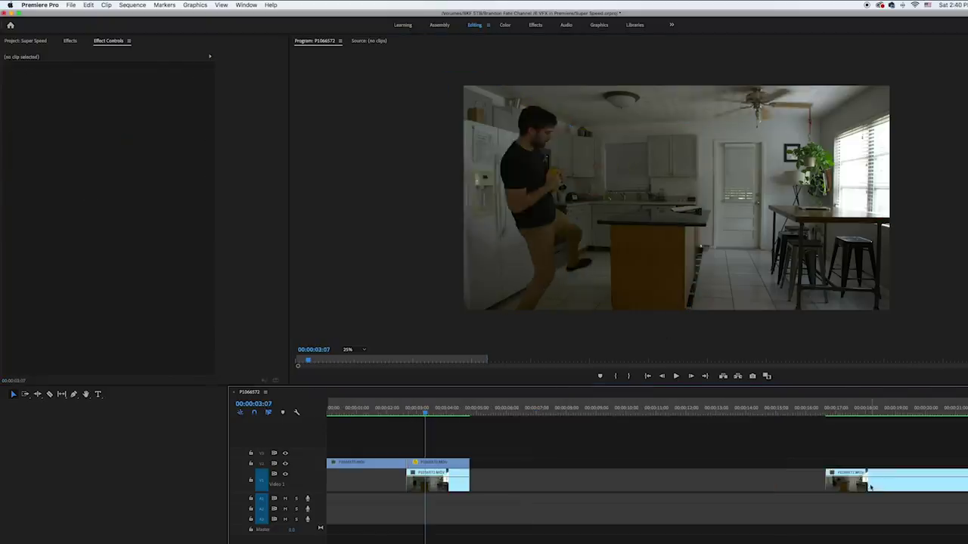
Step: Place the clip of the man crouching behind the counter on V3 from 00:00:02:17 and trim it to end with the clips below
left_click_drag(871, 480, 457, 453)
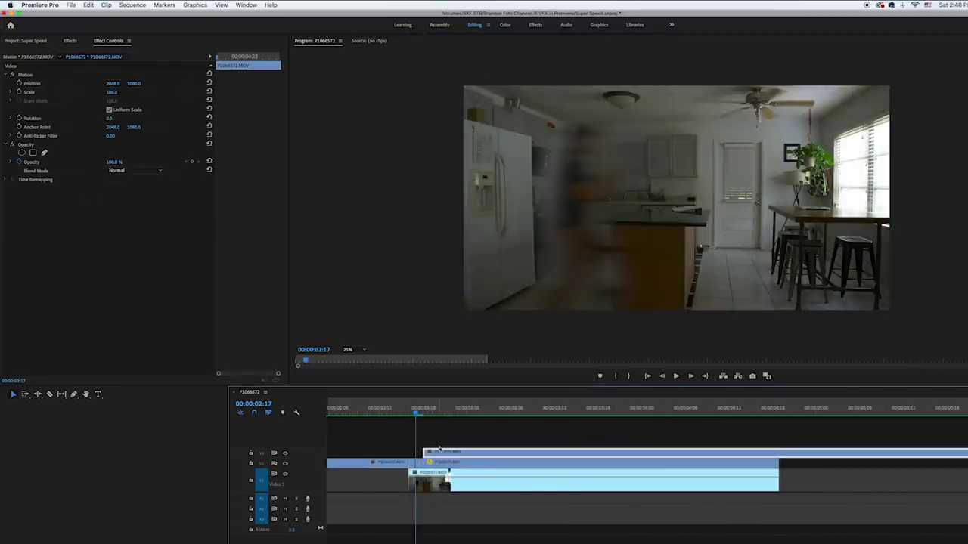
left_click_drag(444, 452, 437, 452)
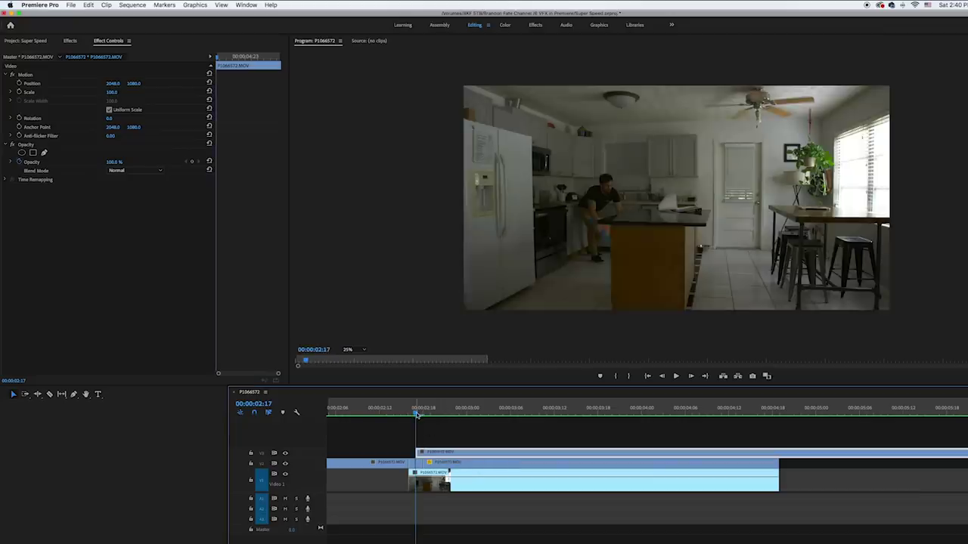
left_click_drag(417, 414, 526, 415)
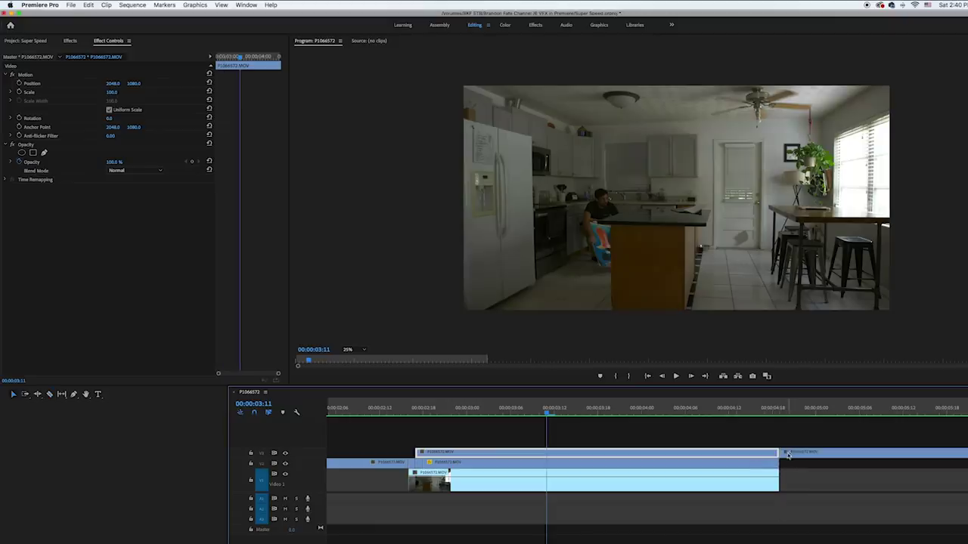
left_click_drag(477, 423, 547, 426)
left_click(682, 436)
Step: Start a freehand opacity mask on the V3 clip at 00:00:02:17, beginning just below the frame under the kitchen island
left_click(415, 410)
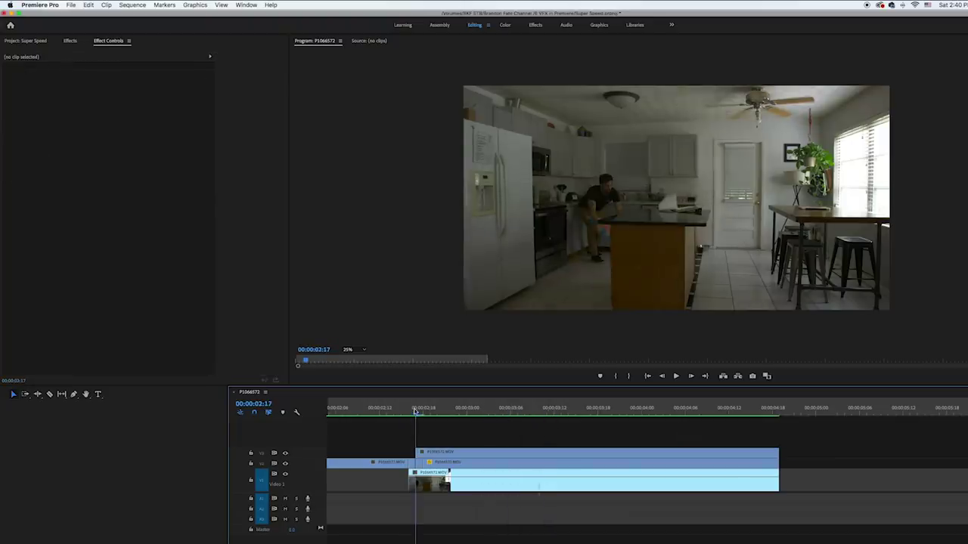
left_click(453, 453)
left_click(44, 153)
left_click(618, 312)
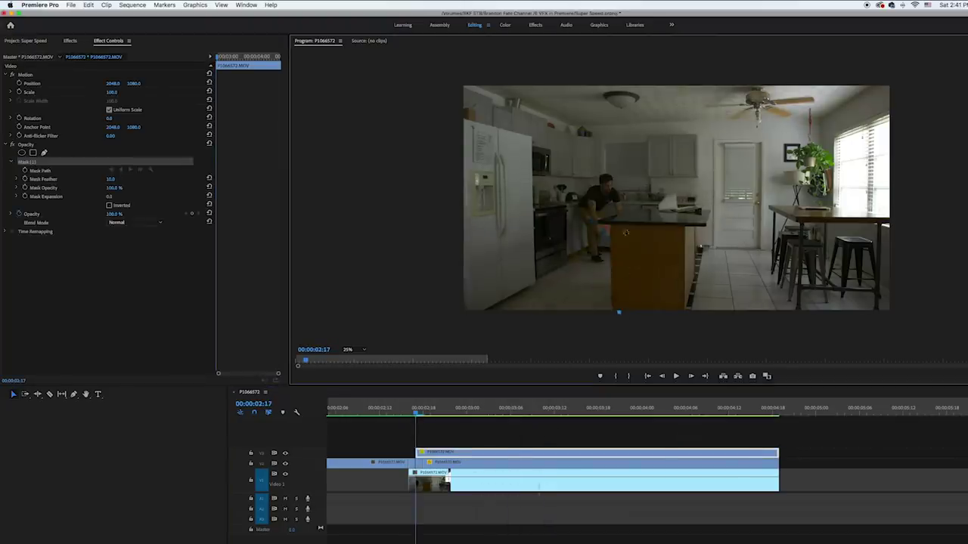